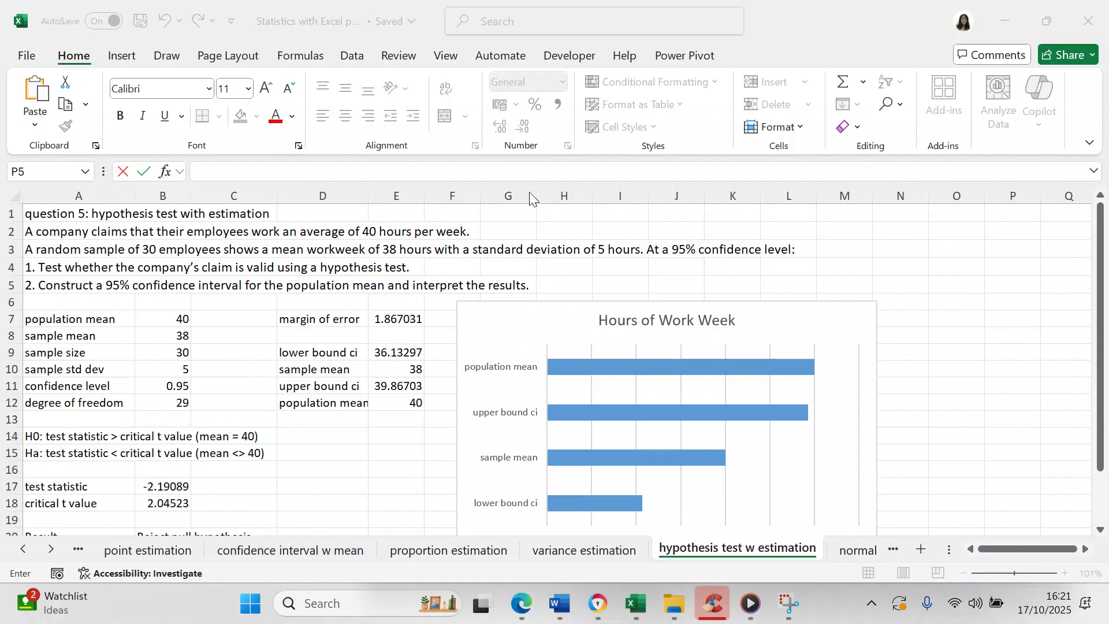
# Step: Examine the inputs in B7:B12, from the population mean down to the degree of freedom formula
pyautogui.click(182, 321)
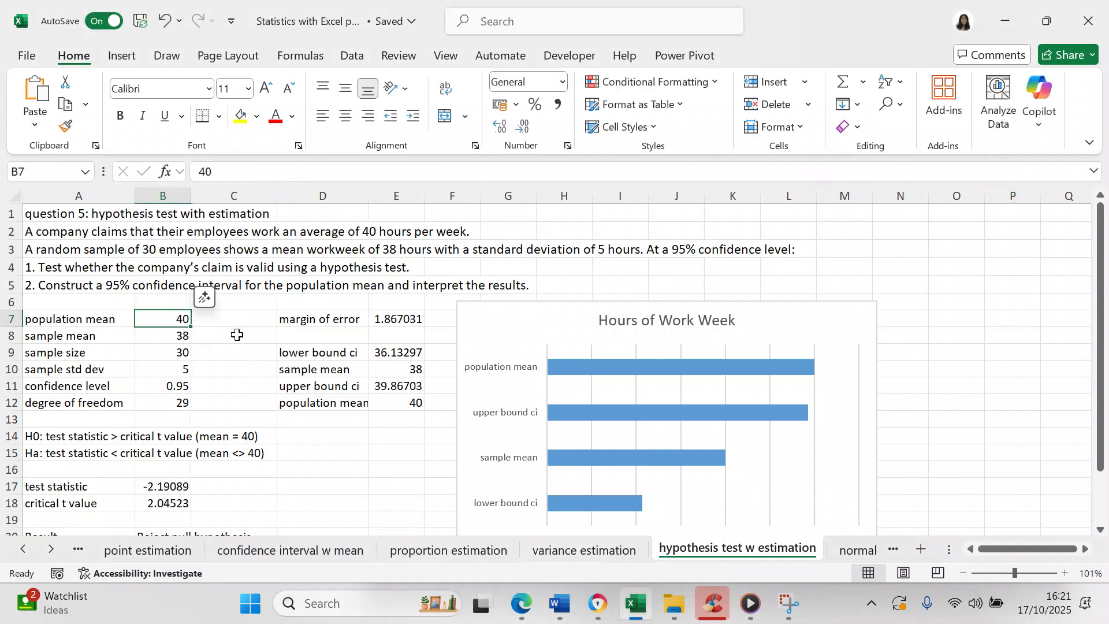
pyautogui.press('Down')
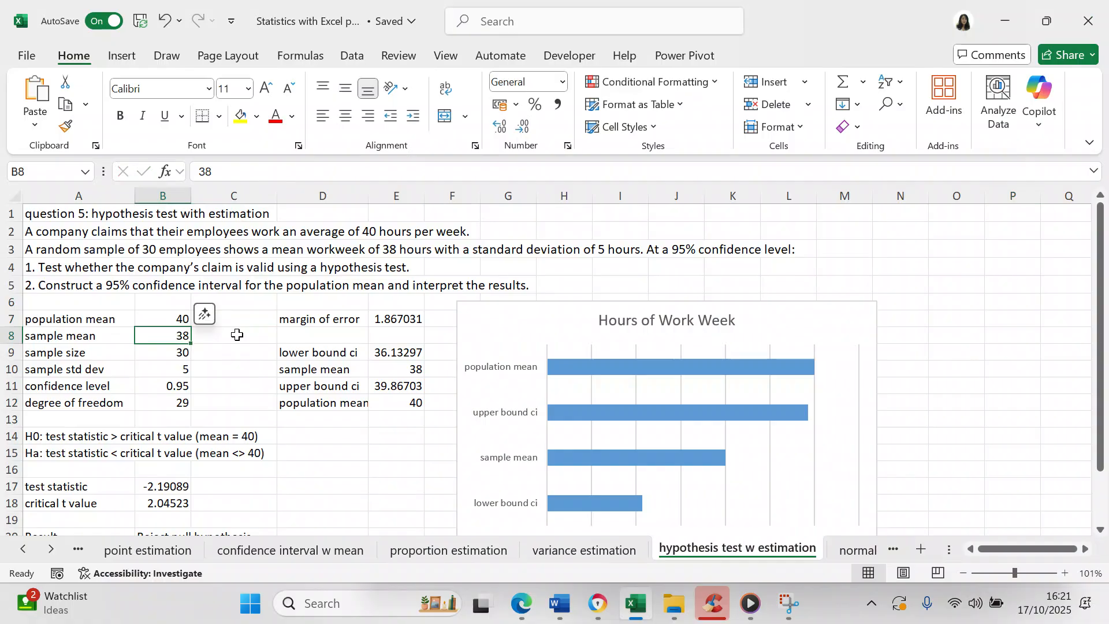
pyautogui.press('Down')
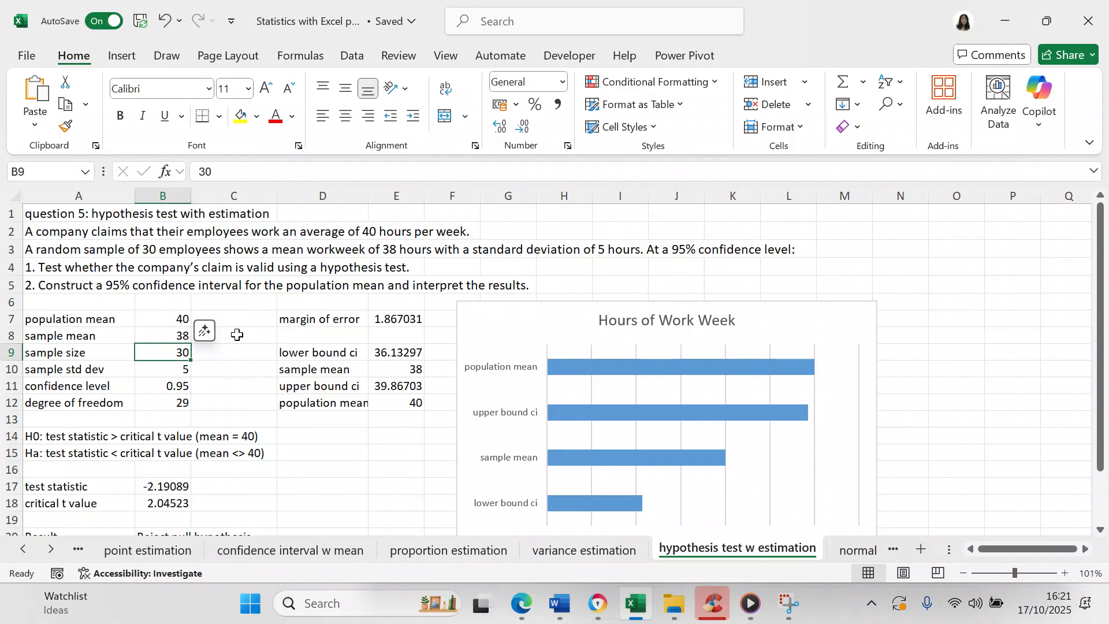
pyautogui.press('Down')
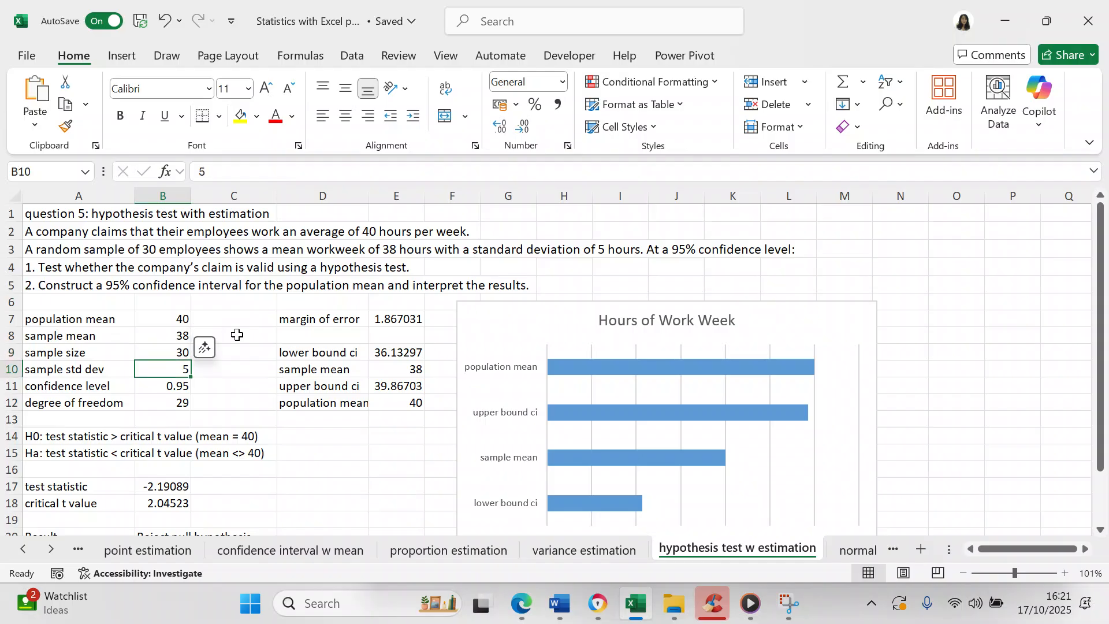
pyautogui.press('Down')
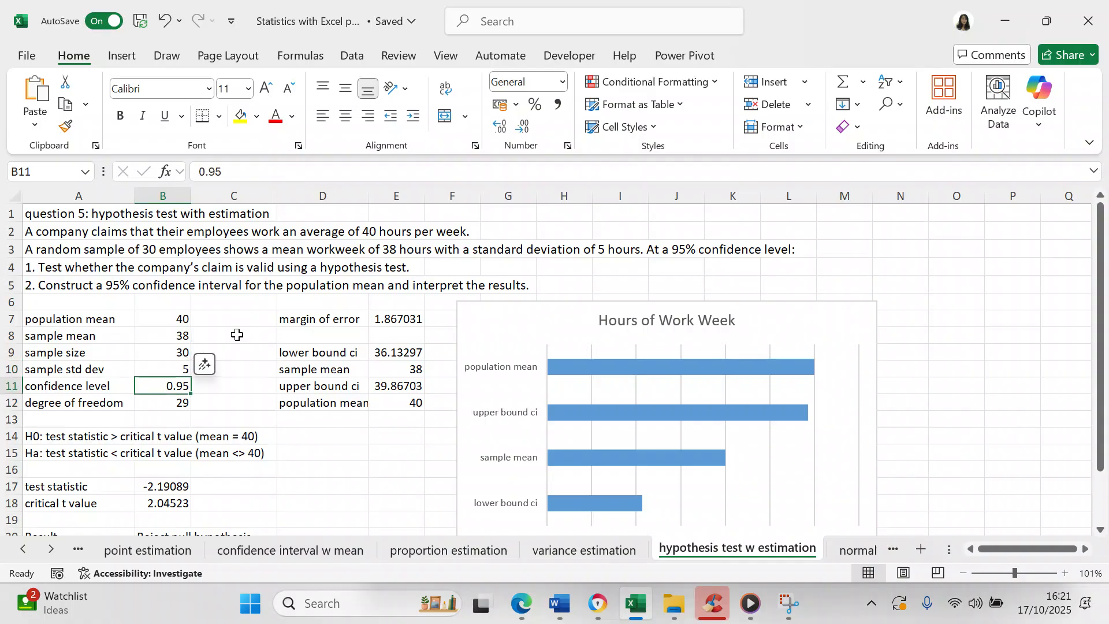
pyautogui.press('Down')
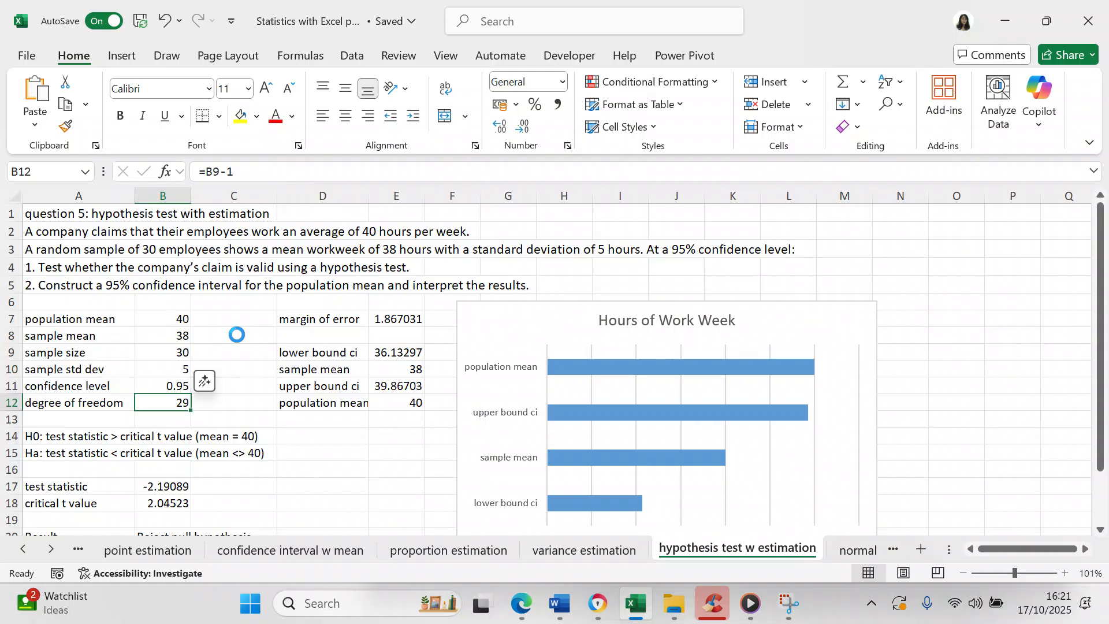
# Step: Examine the formulas for the margin of error in E7, test statistic in B17, critical t value in B18 and result in B20
pyautogui.click(406, 315)
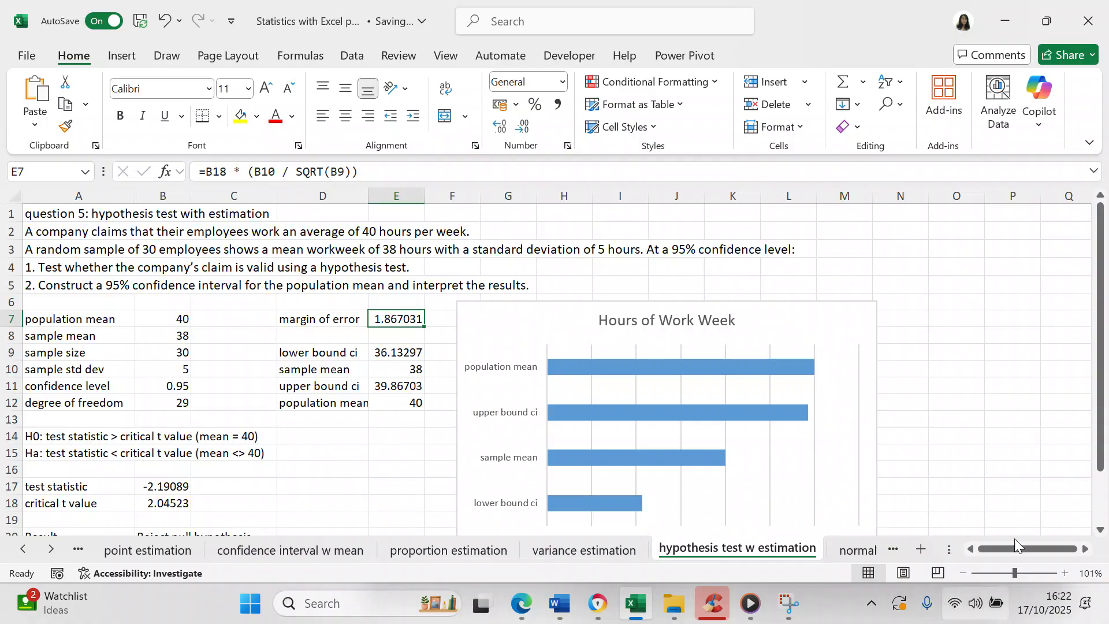
pyautogui.click(1100, 530)
pyautogui.click(1100, 530)
pyautogui.click(1101, 530)
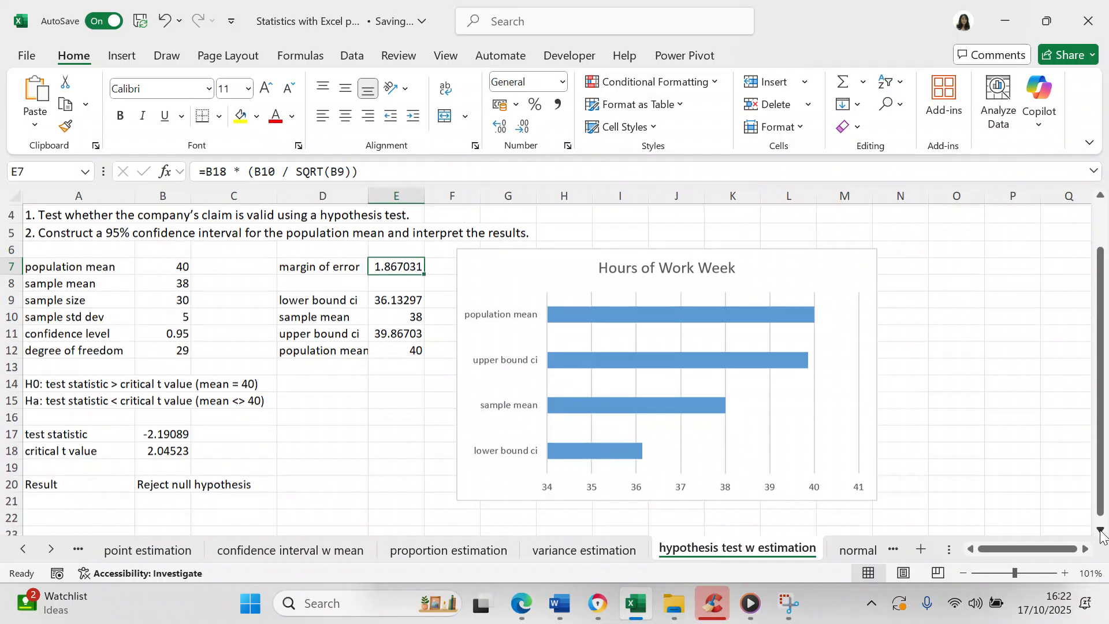
pyautogui.click(1100, 530)
pyautogui.click(1100, 530)
pyautogui.click(181, 399)
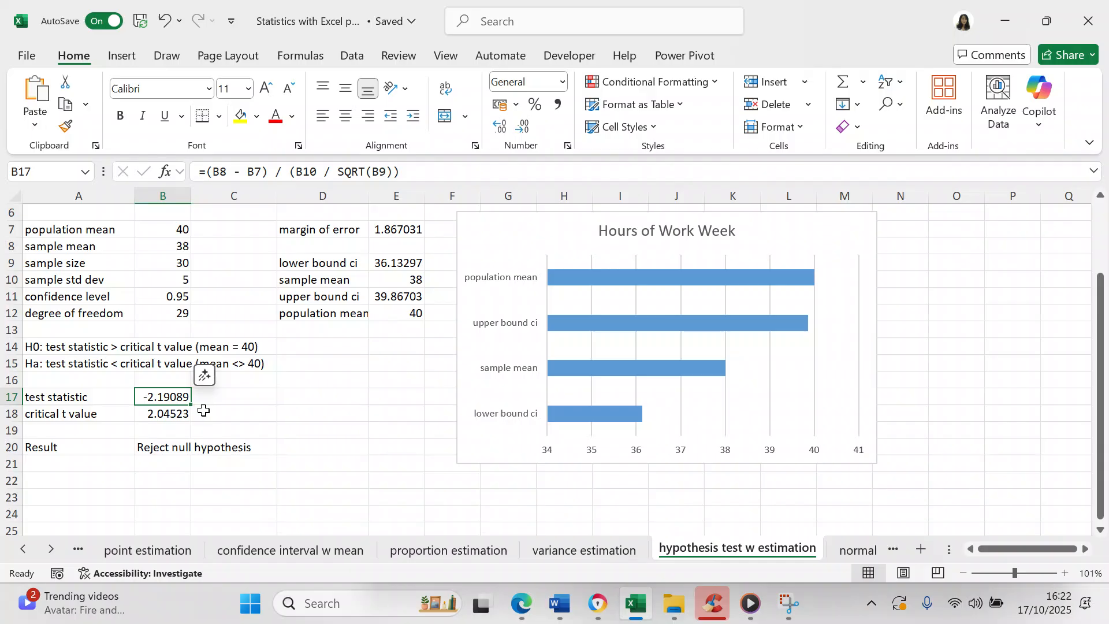
pyautogui.click(183, 413)
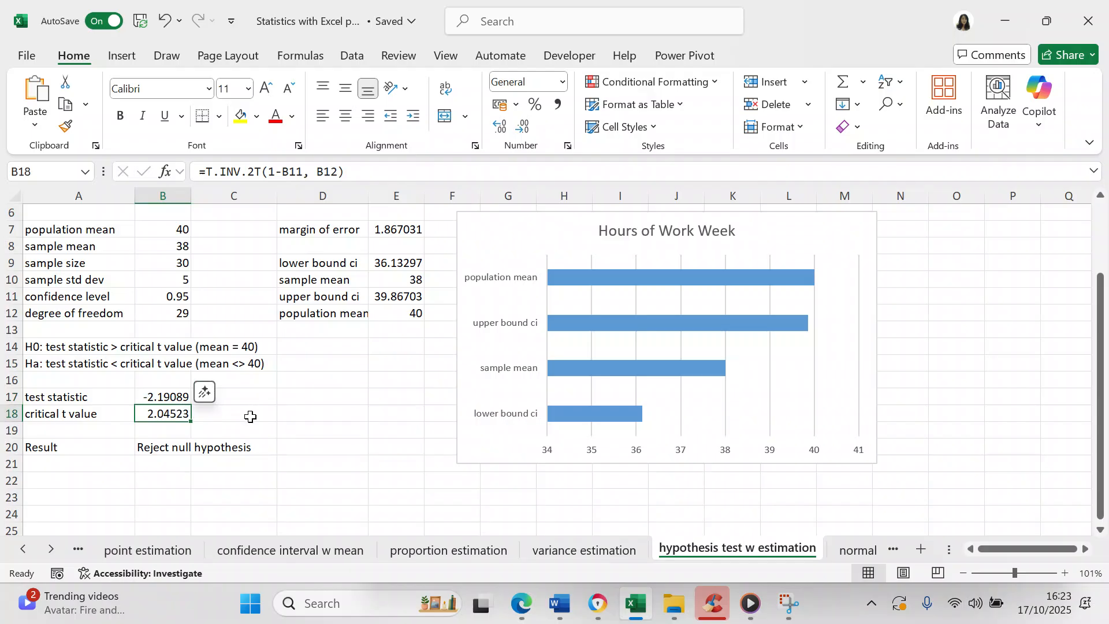
pyautogui.click(169, 441)
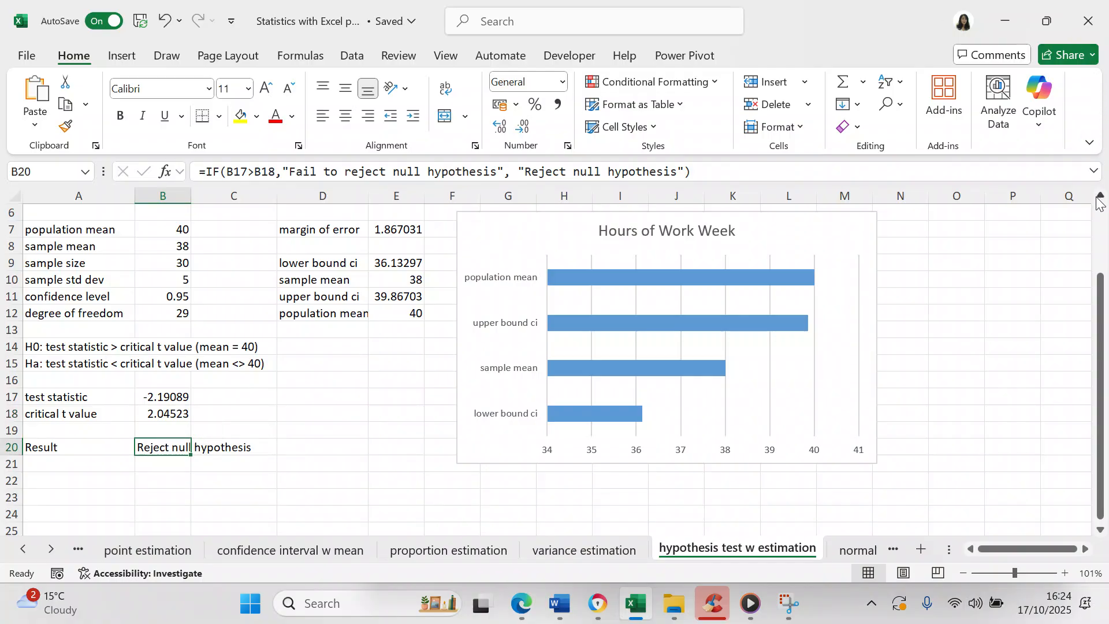
# Step: Examine the margin of error formula in E7 and the confidence interval bounds and means in E9:E12 that feed the chart
pyautogui.scroll(1, 1099, 203)
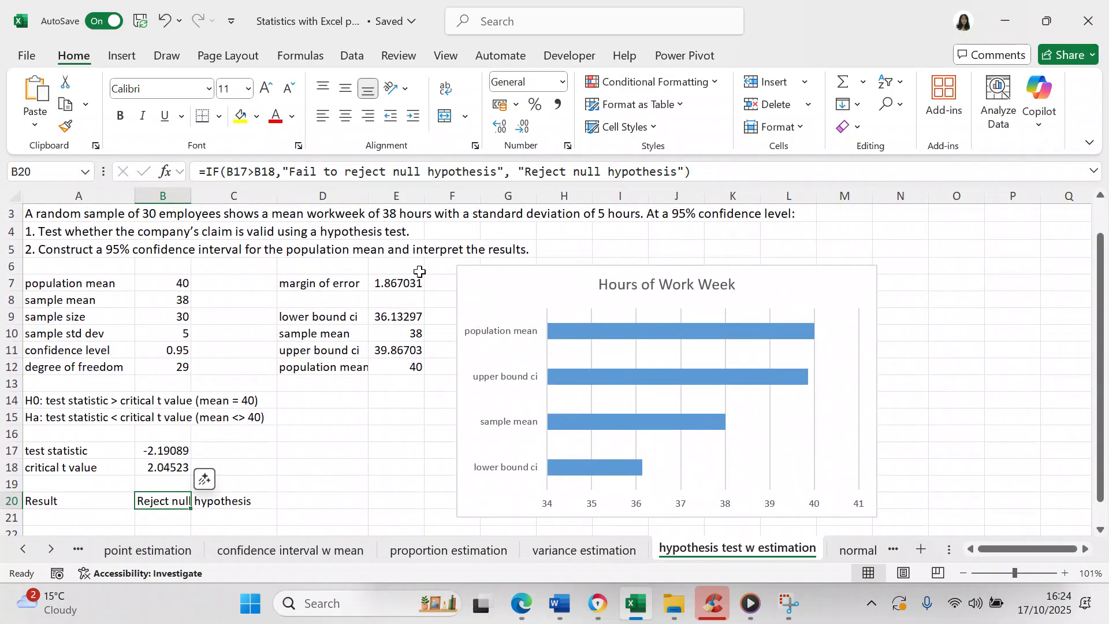
pyautogui.click(404, 282)
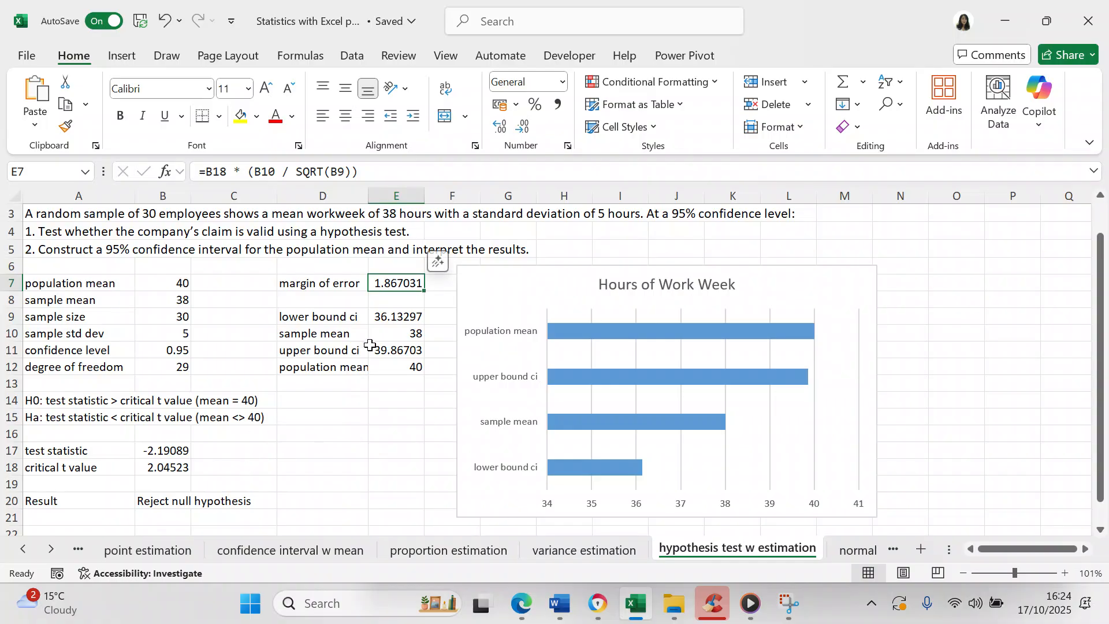
pyautogui.click(387, 319)
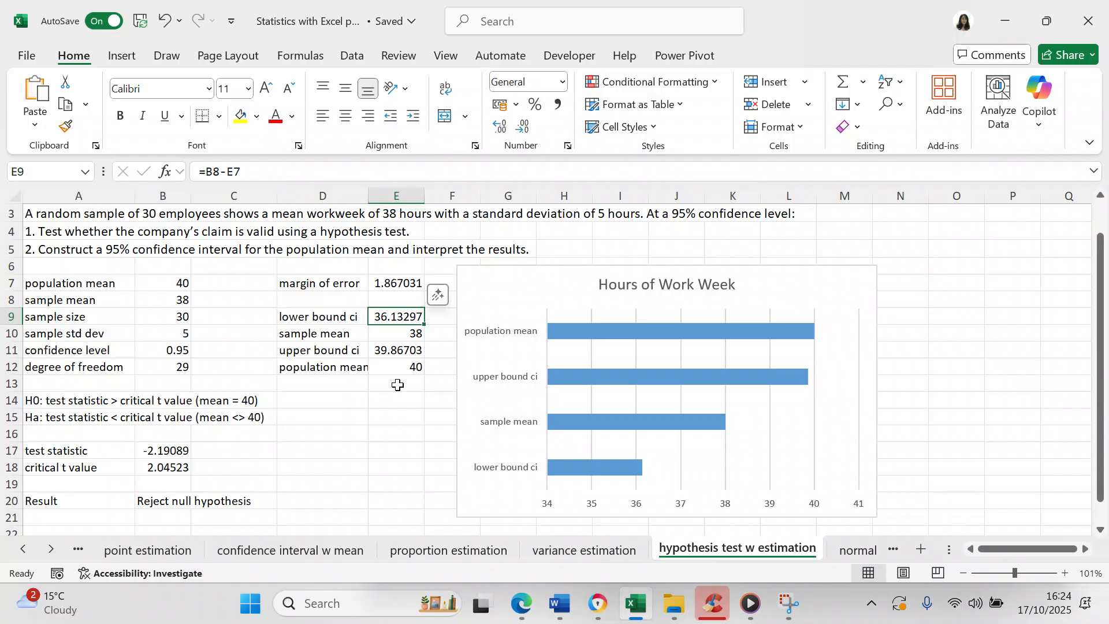
pyautogui.click(411, 334)
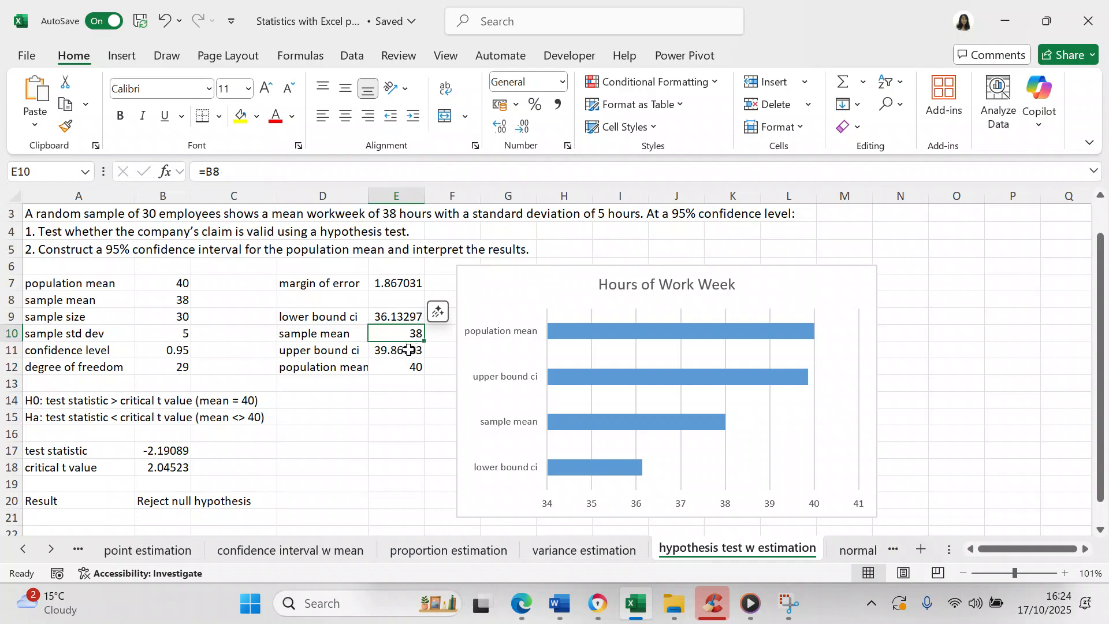
pyautogui.click(409, 349)
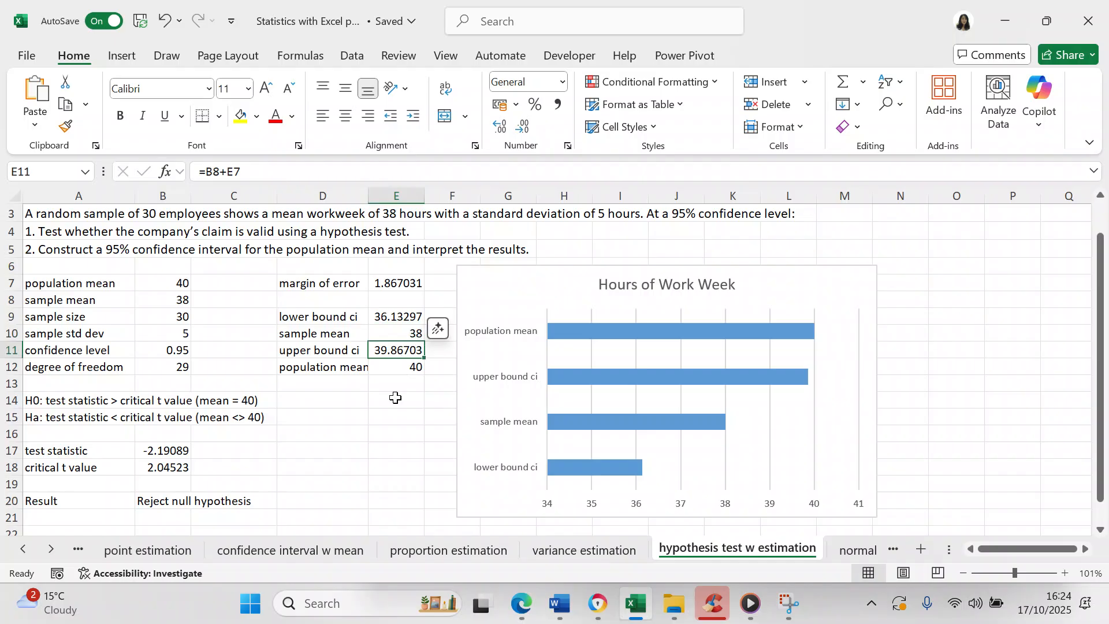
pyautogui.click(405, 362)
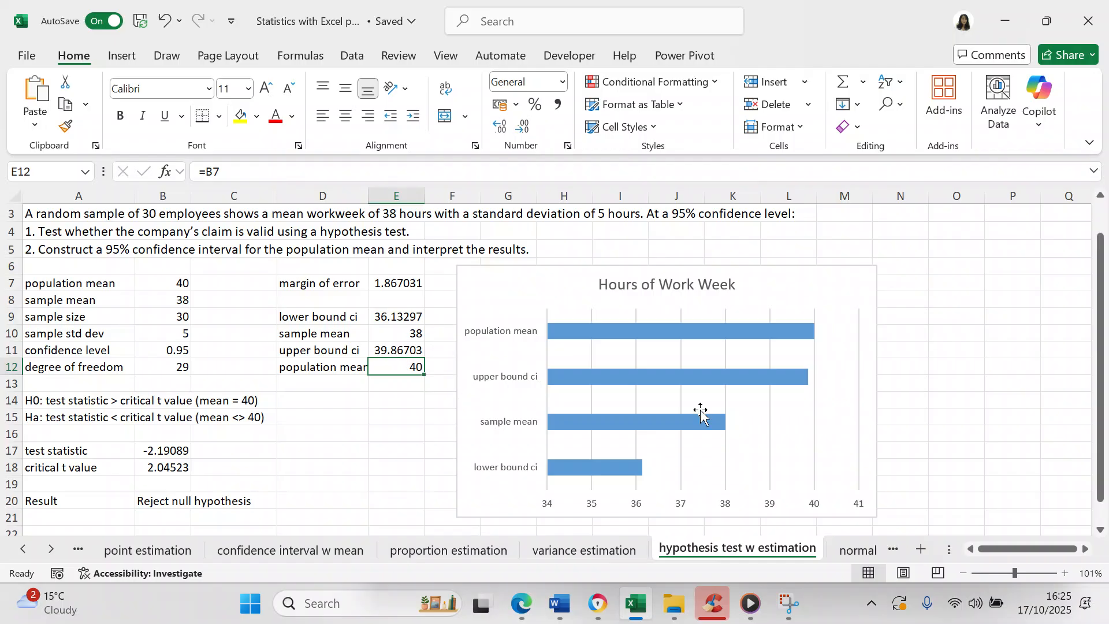
pyautogui.moveTo(1101, 413); pyautogui.dragTo(1102, 439)
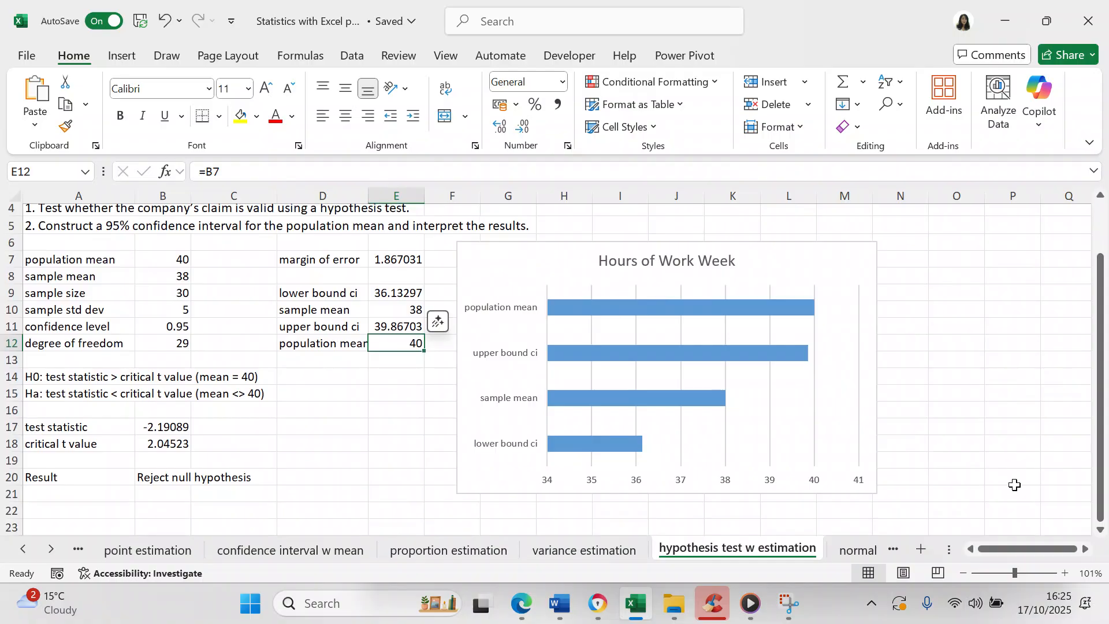
pyautogui.click(354, 413)
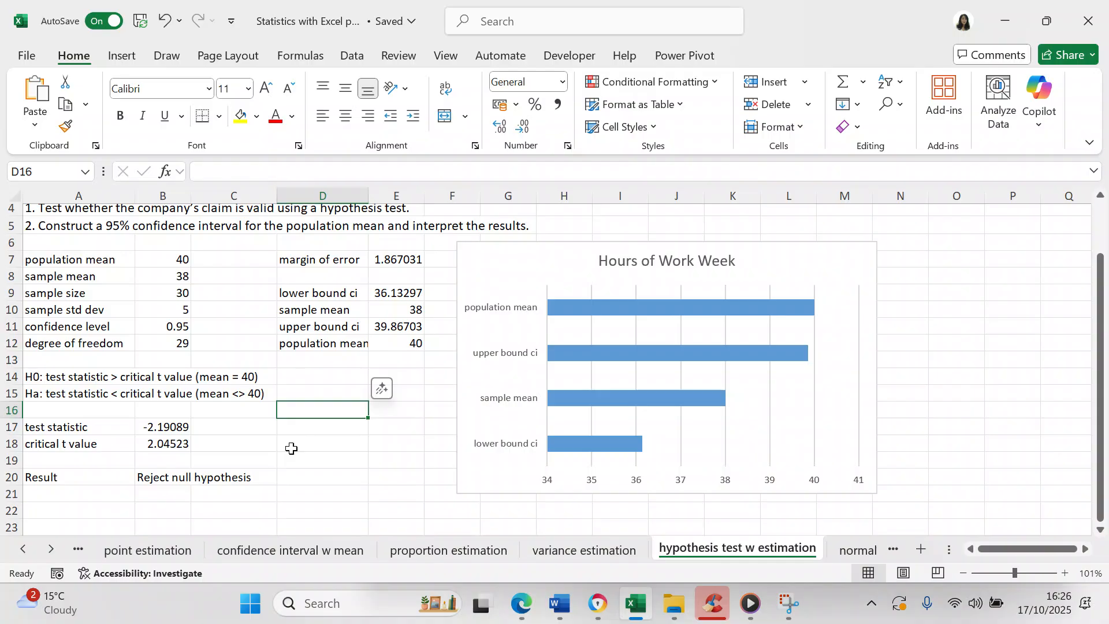
# Step: Try sample means of 39 and 40 in B8 and check the result formula in B20
pyautogui.click(185, 279)
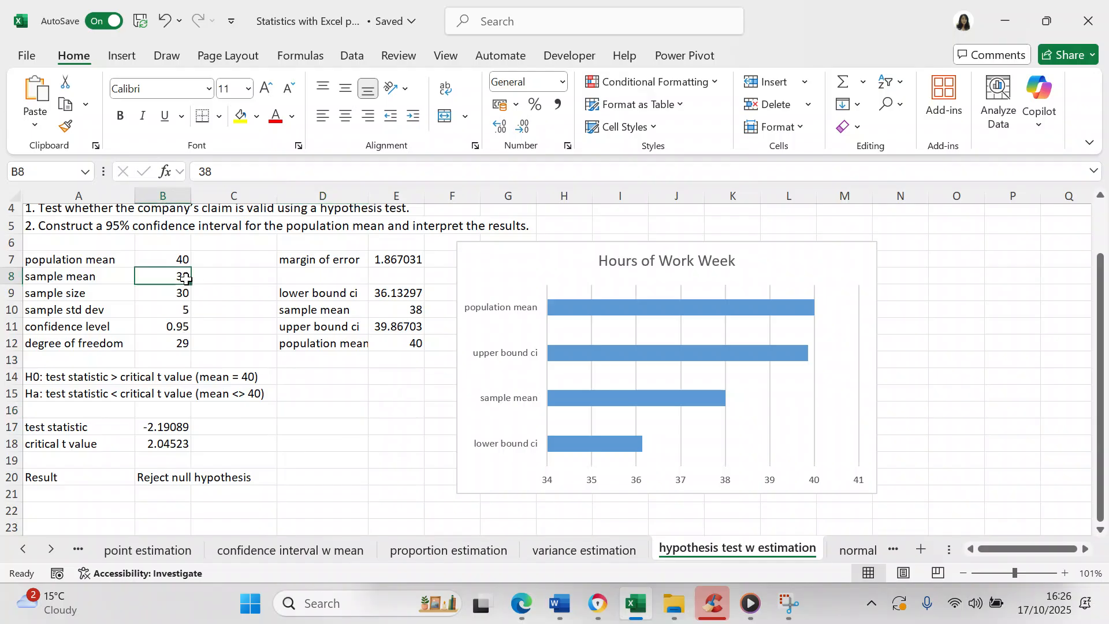
pyautogui.write('39')
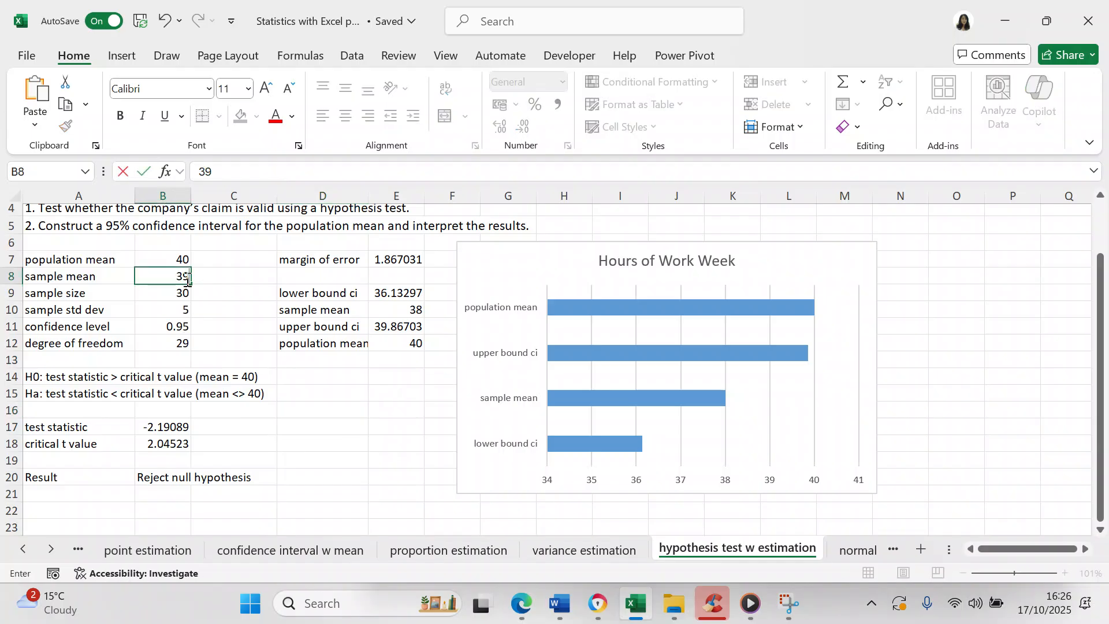
pyautogui.press('Return')
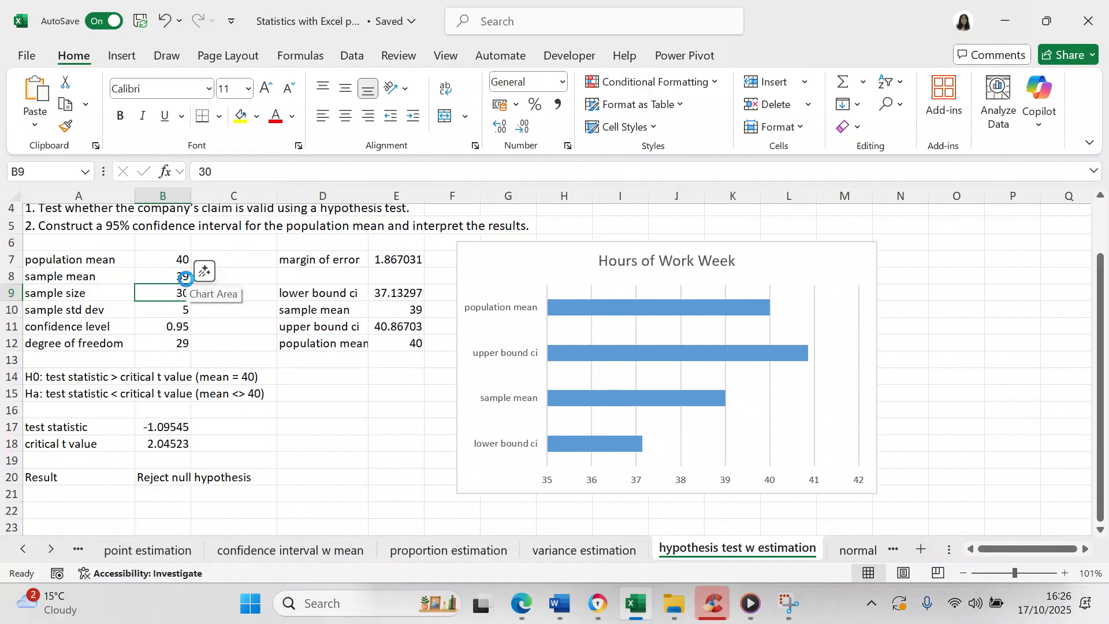
pyautogui.click(181, 276)
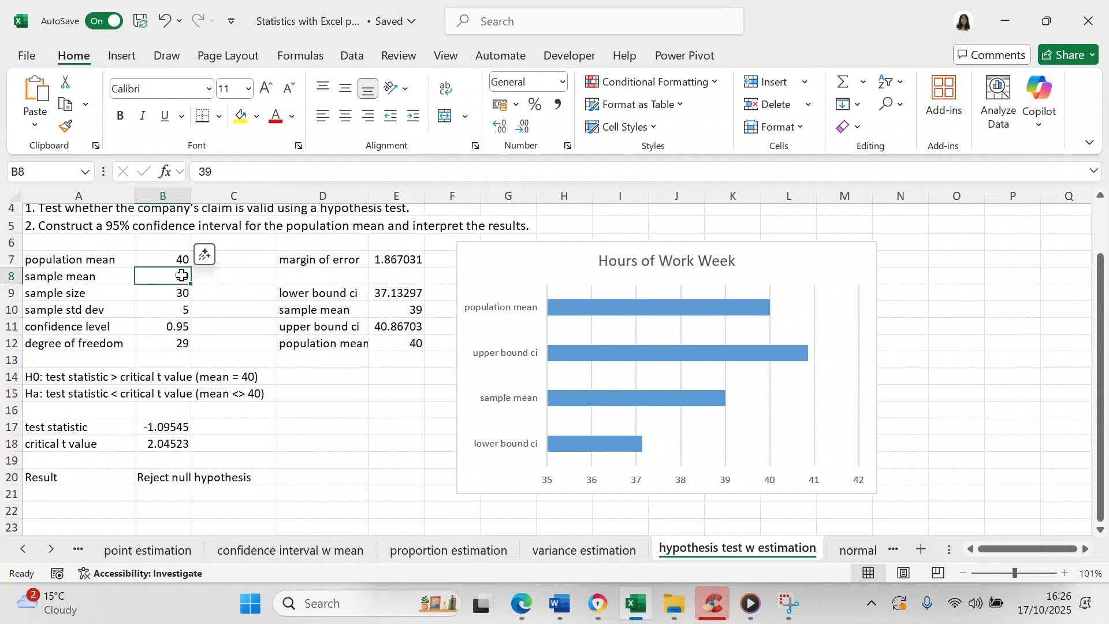
pyautogui.write('40')
pyautogui.press('Return')
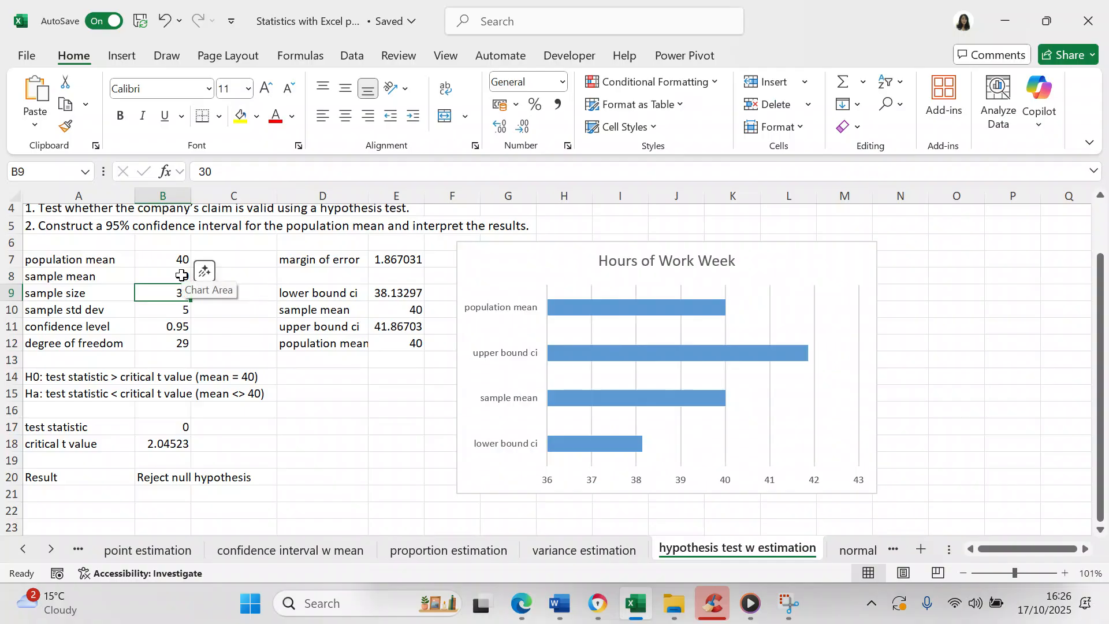
pyautogui.click(181, 275)
pyautogui.click(149, 474)
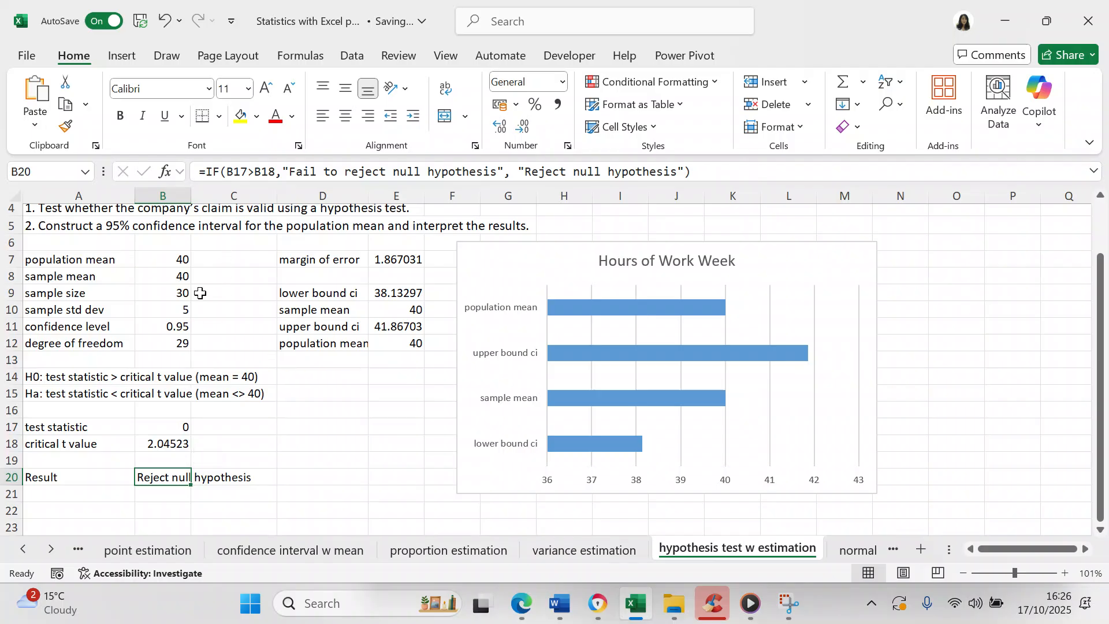
# Step: Try a sample mean of 41 in B8 and restore it to 38
pyautogui.click(183, 278)
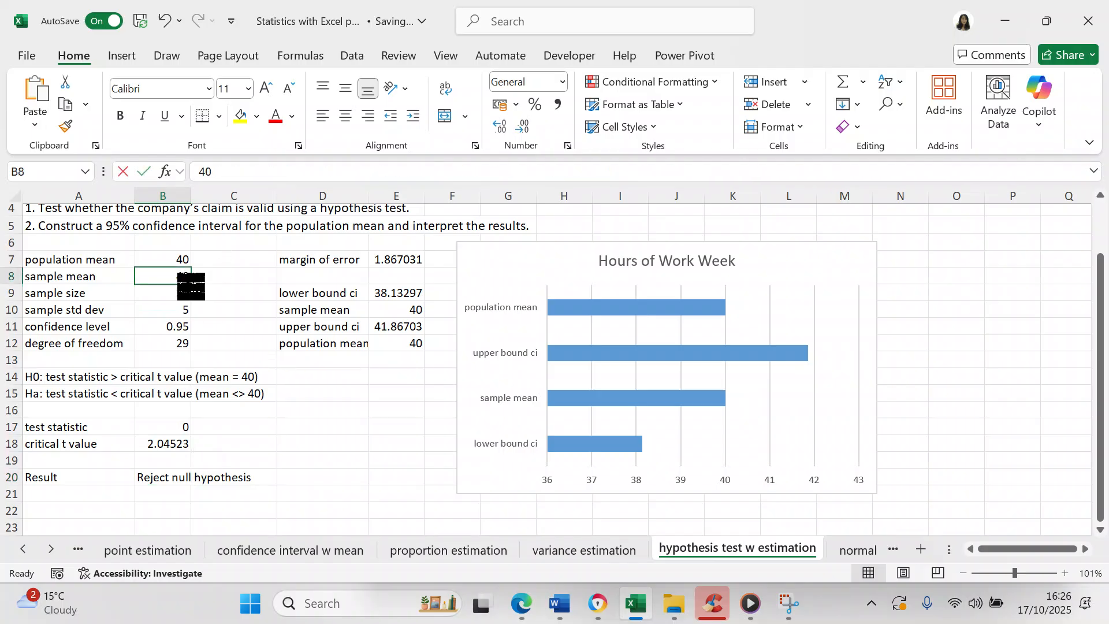
pyautogui.write('41')
pyautogui.press('Return')
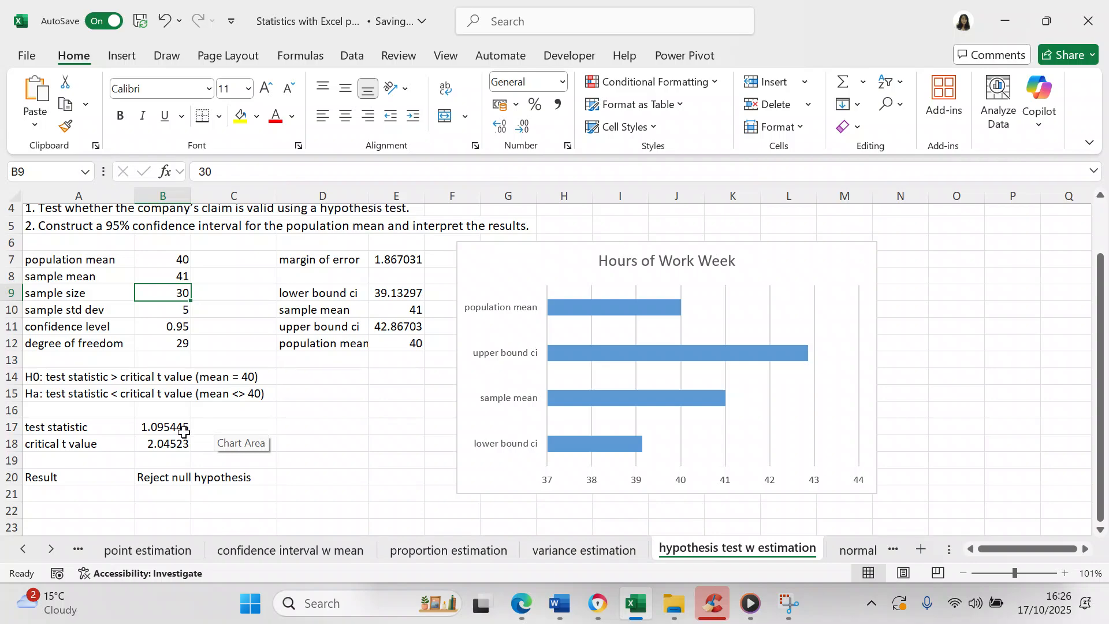
pyautogui.click(171, 279)
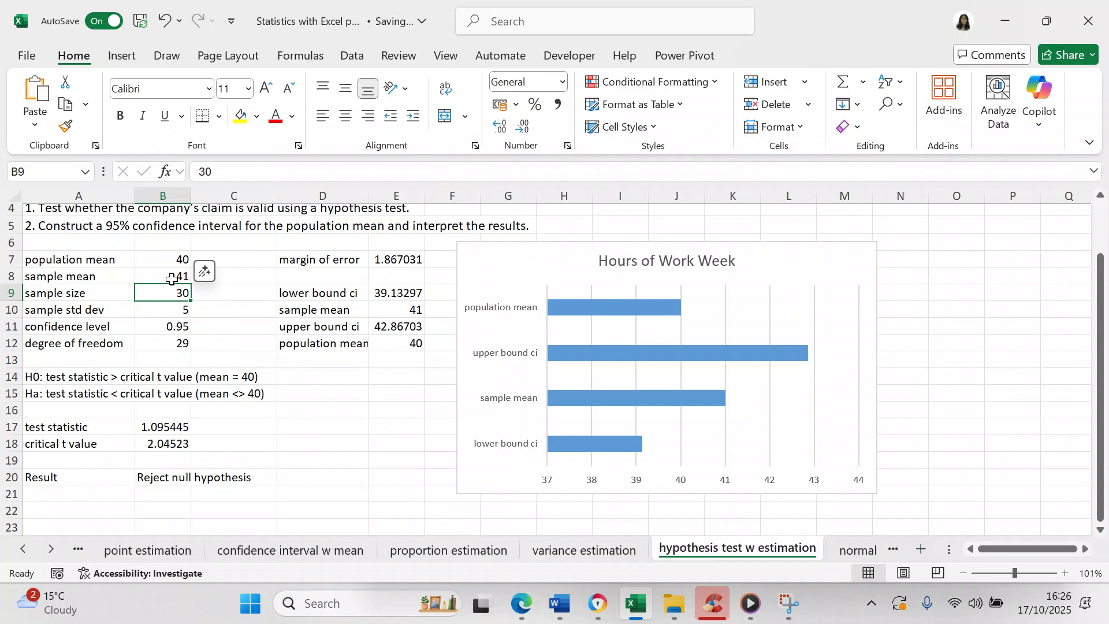
pyautogui.write('38')
pyautogui.press('Return')
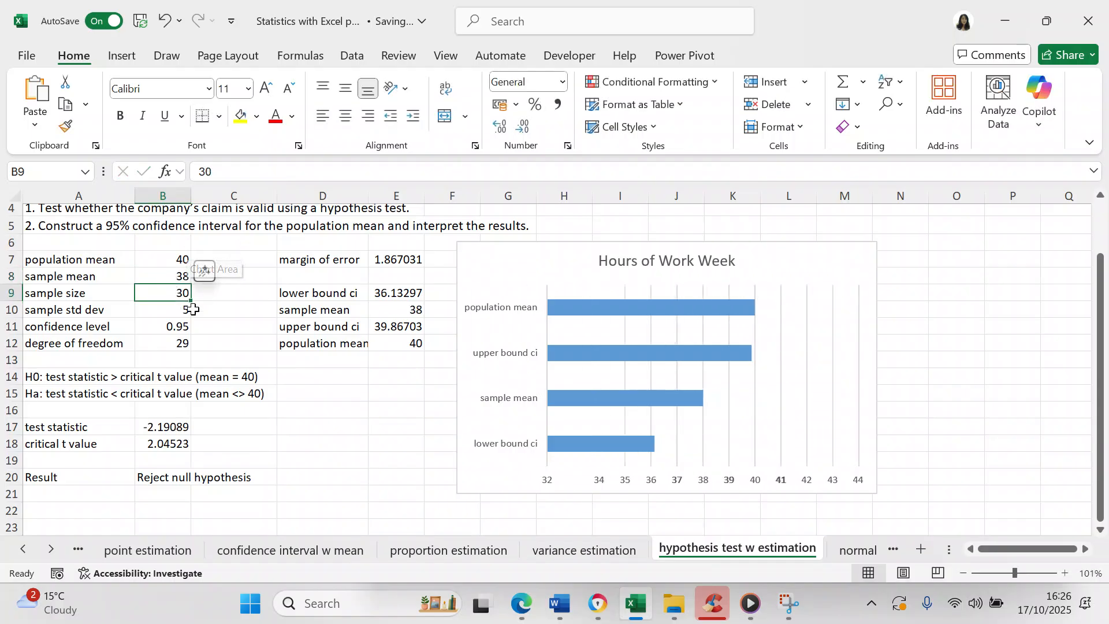
# Step: Change the result formula in B20 to compare the absolute test statistic, ABS(B17), with the critical t value in B18
pyautogui.click(161, 428)
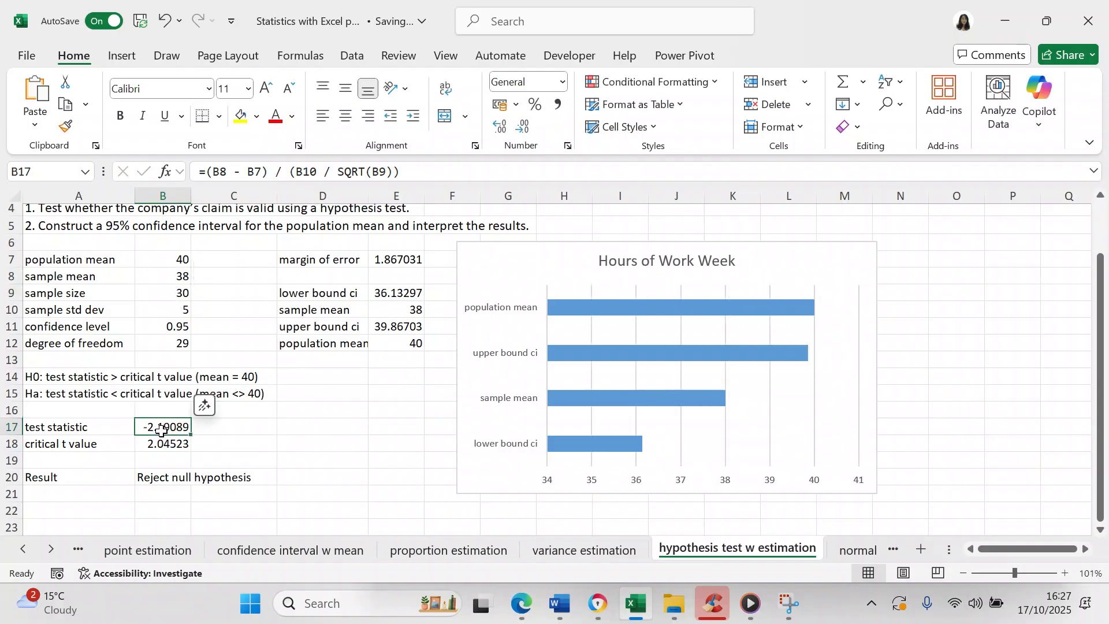
pyautogui.click(159, 477)
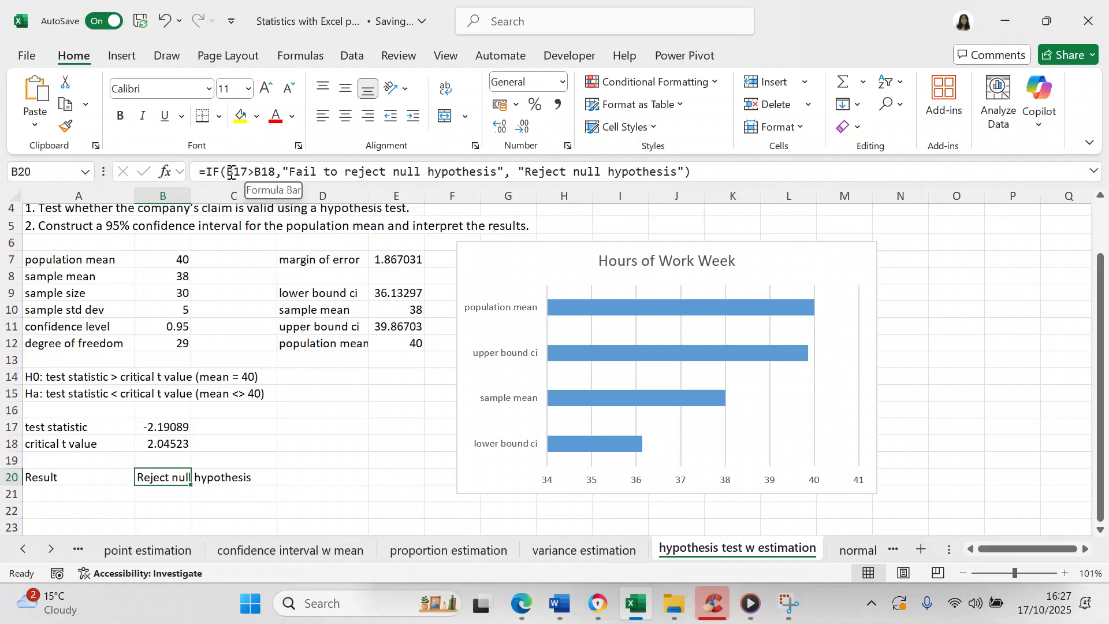
pyautogui.click(228, 172)
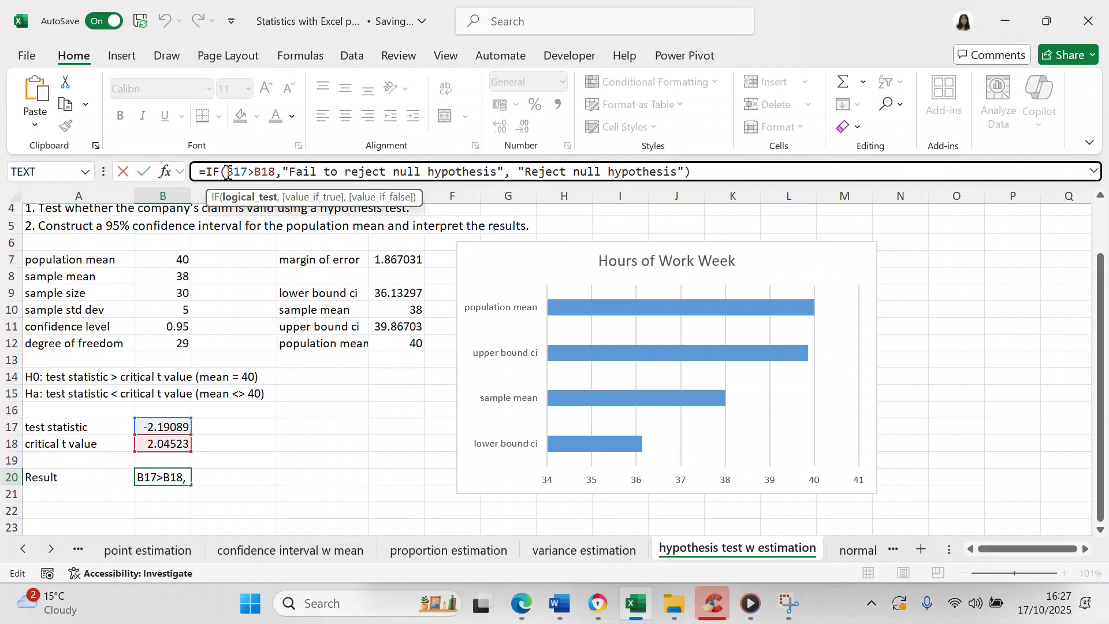
pyautogui.write('abs')
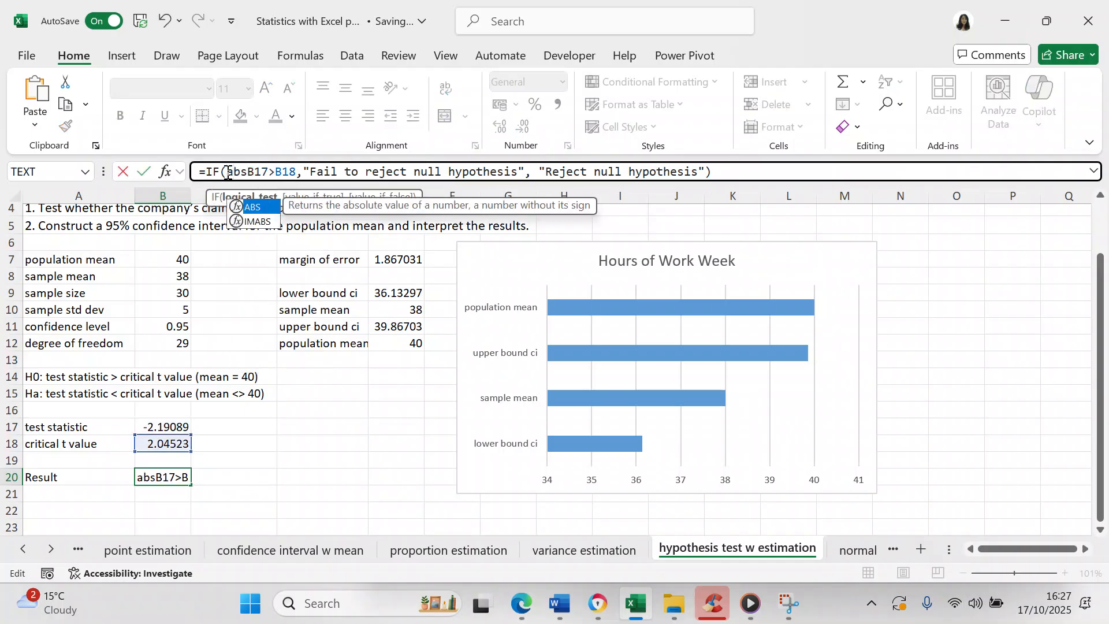
pyautogui.write('(')
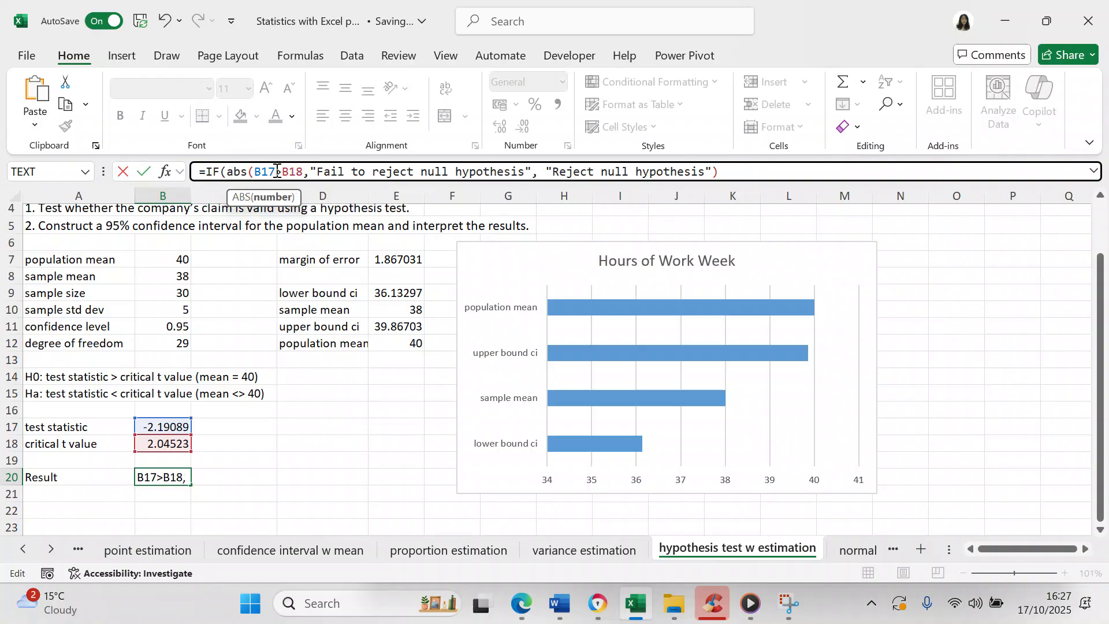
pyautogui.press('Return')
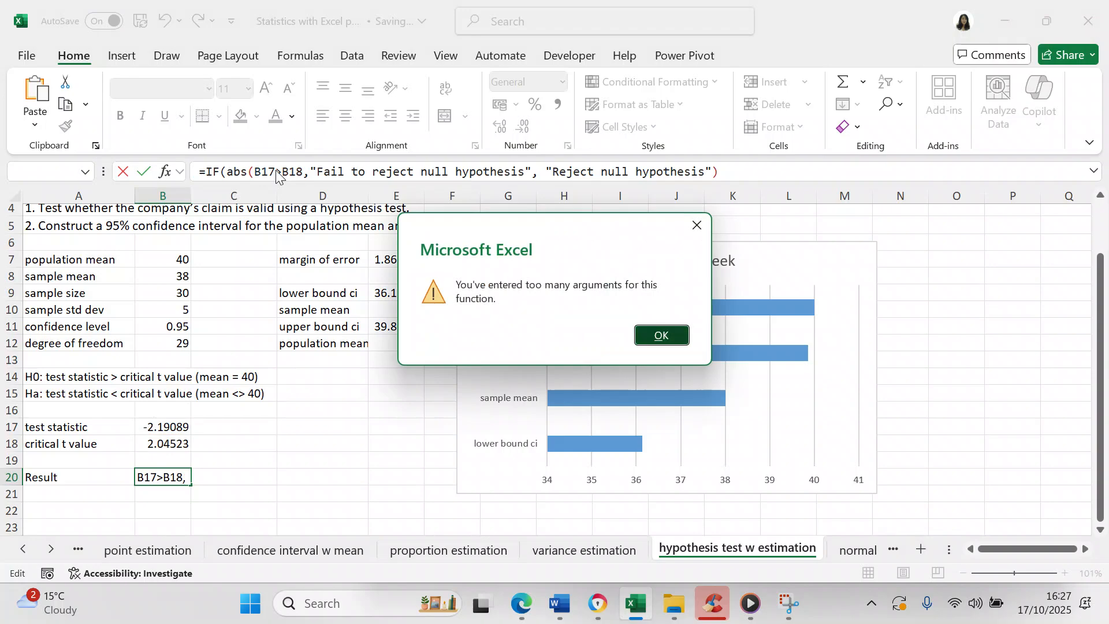
pyautogui.press('Return')
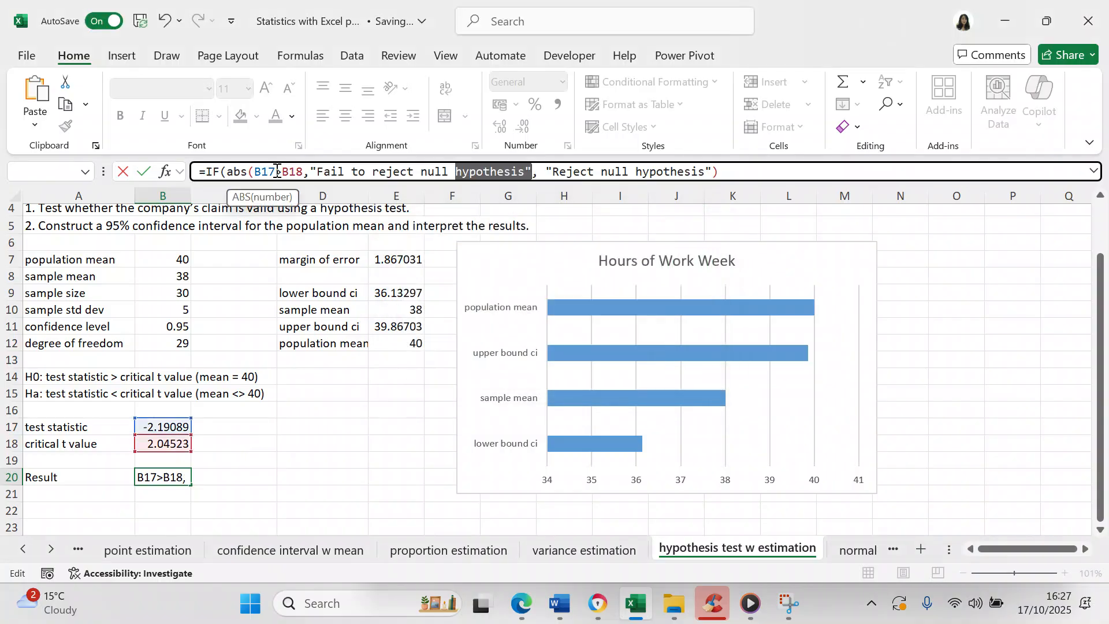
pyautogui.click(278, 174)
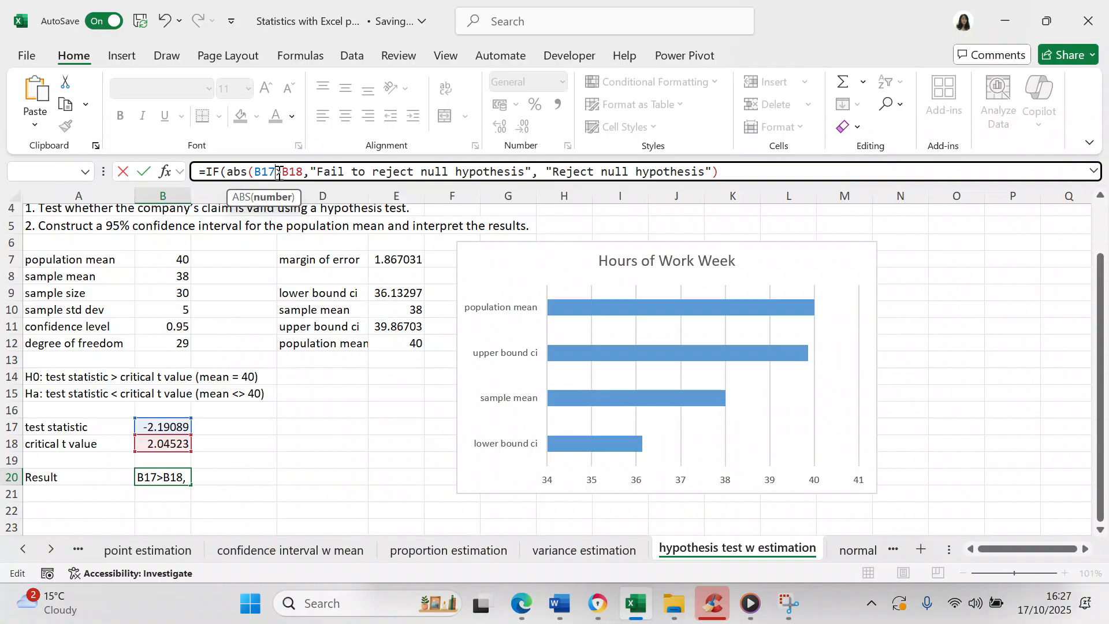
pyautogui.write('<')
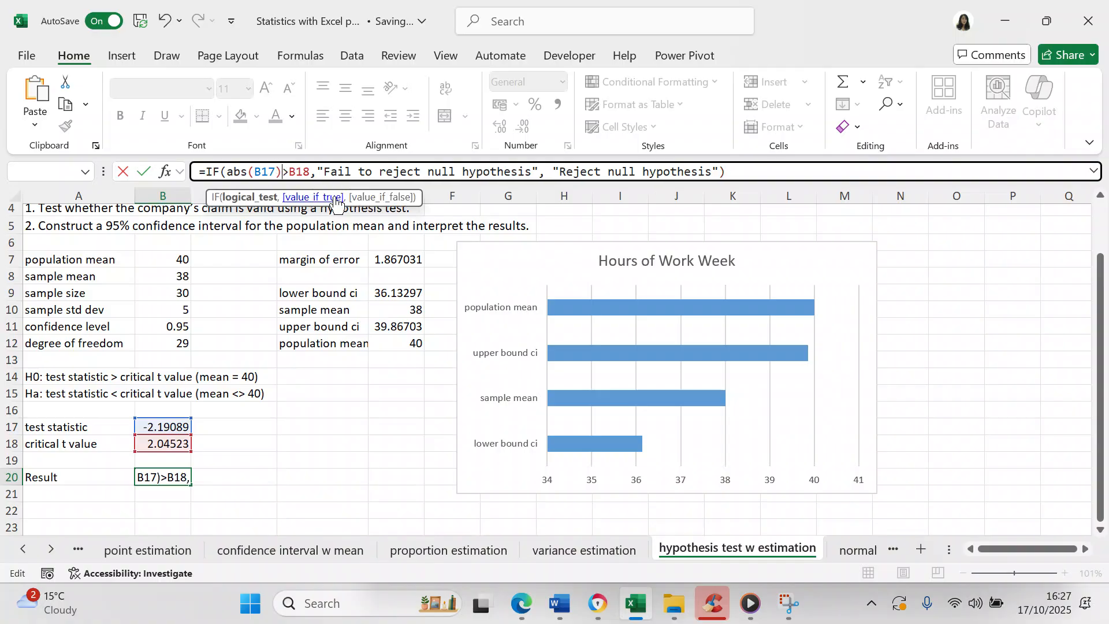
pyautogui.press('Return')
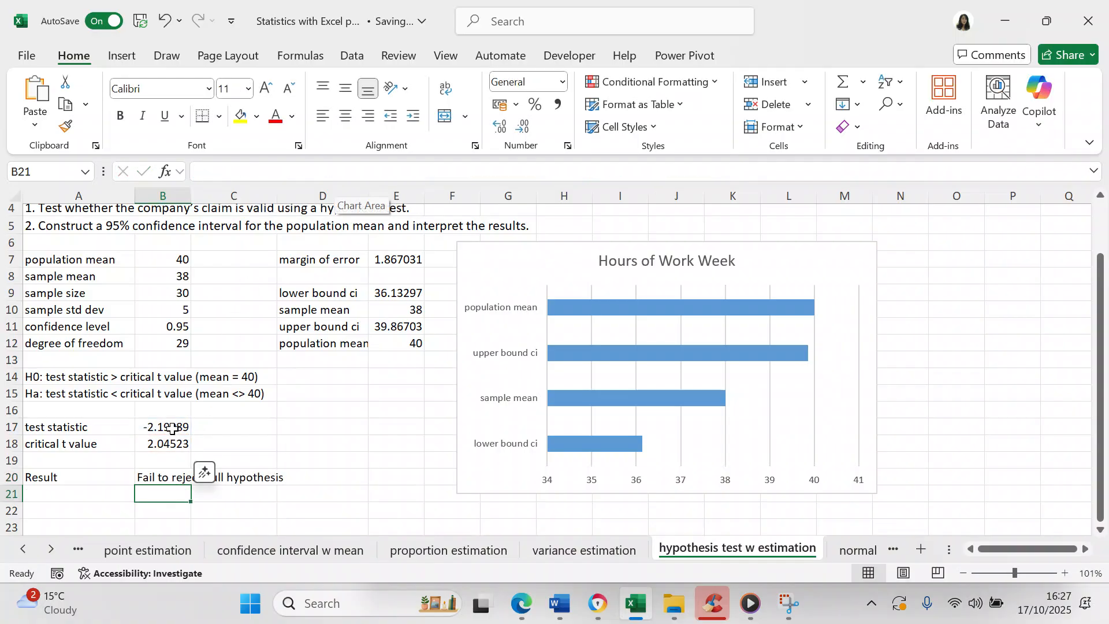
# Step: Check the test statistic, critical t value and result formula, and try a sample mean of 37 in B8
pyautogui.click(171, 442)
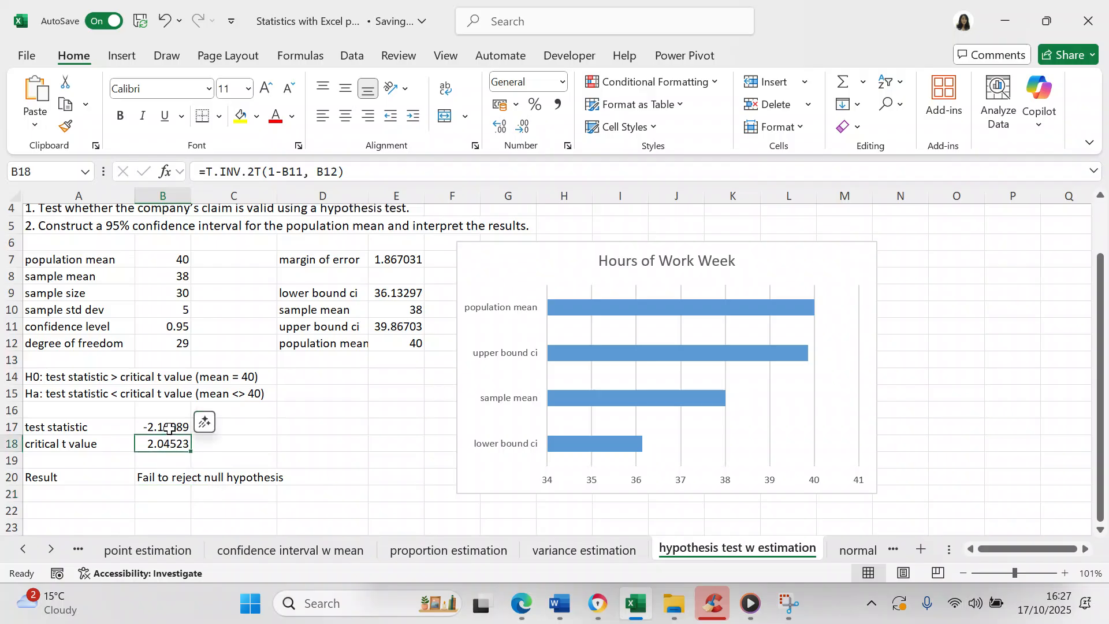
pyautogui.click(168, 429)
pyautogui.click(170, 443)
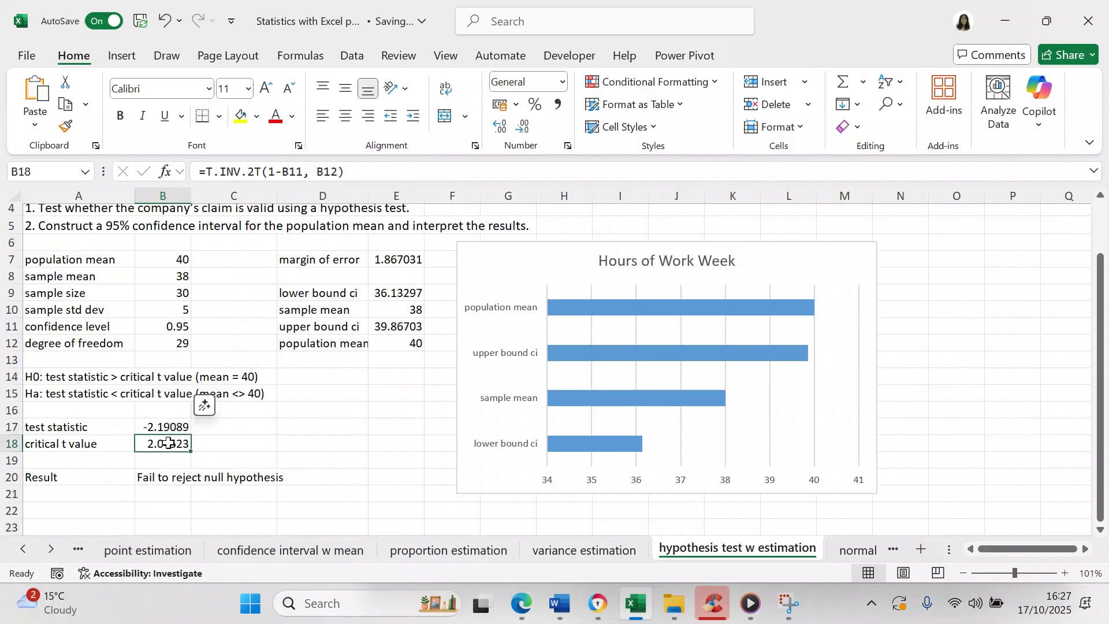
pyautogui.click(165, 479)
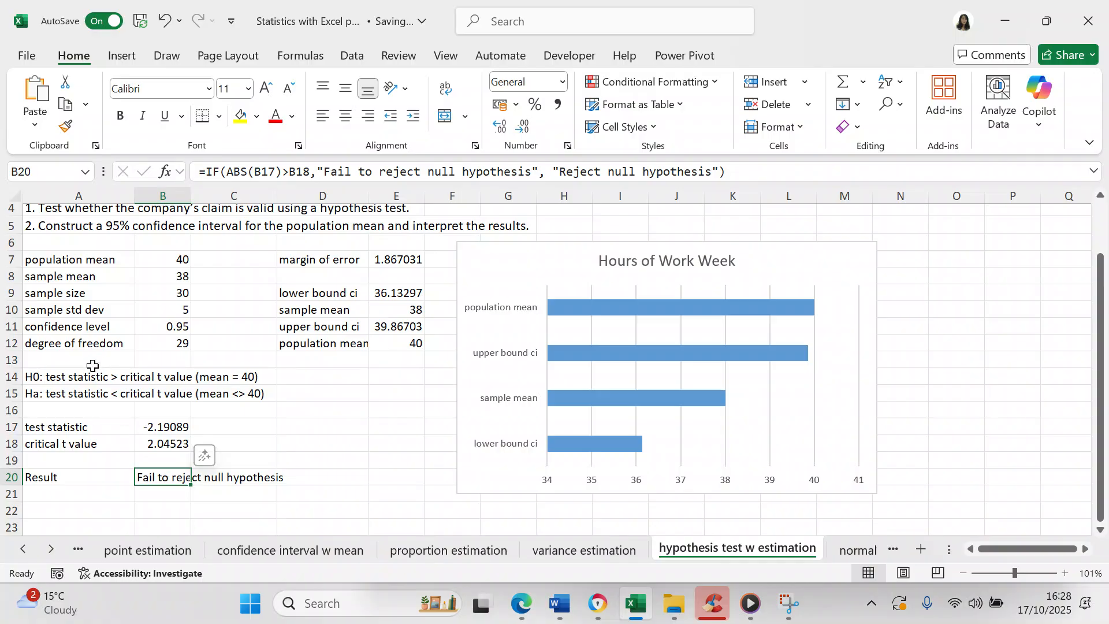
pyautogui.click(159, 275)
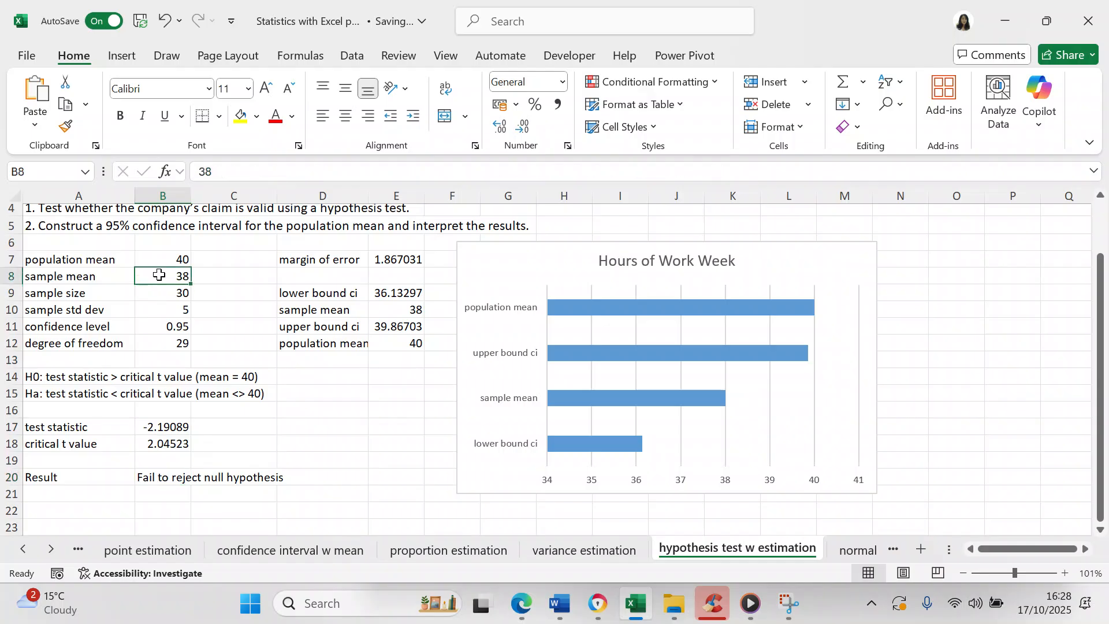
pyautogui.write('3')
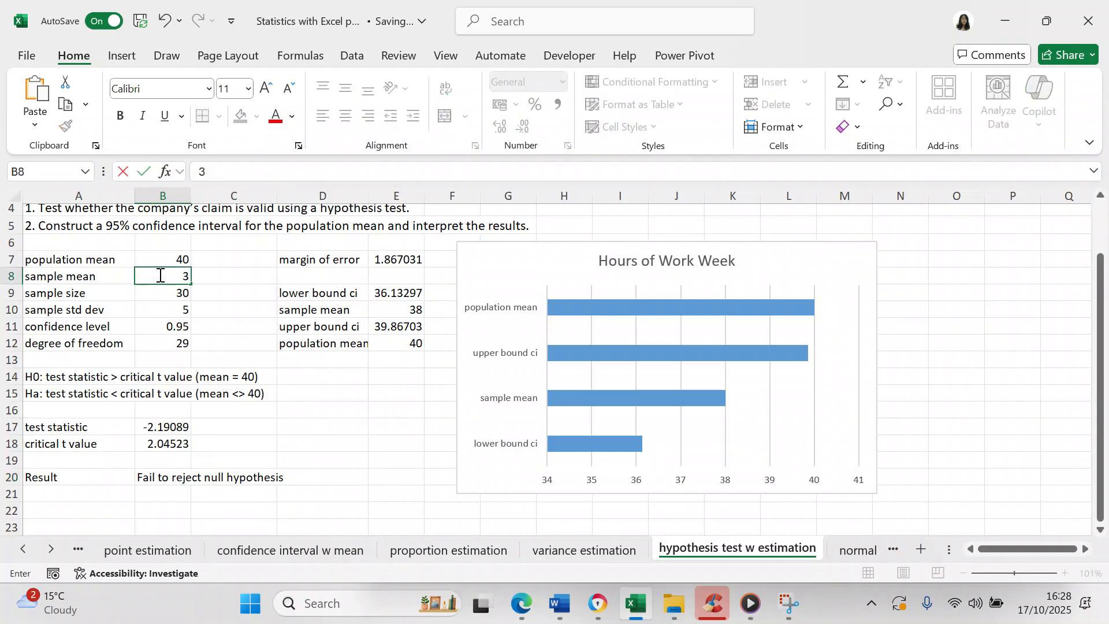
pyautogui.write('7')
pyautogui.press('Return')
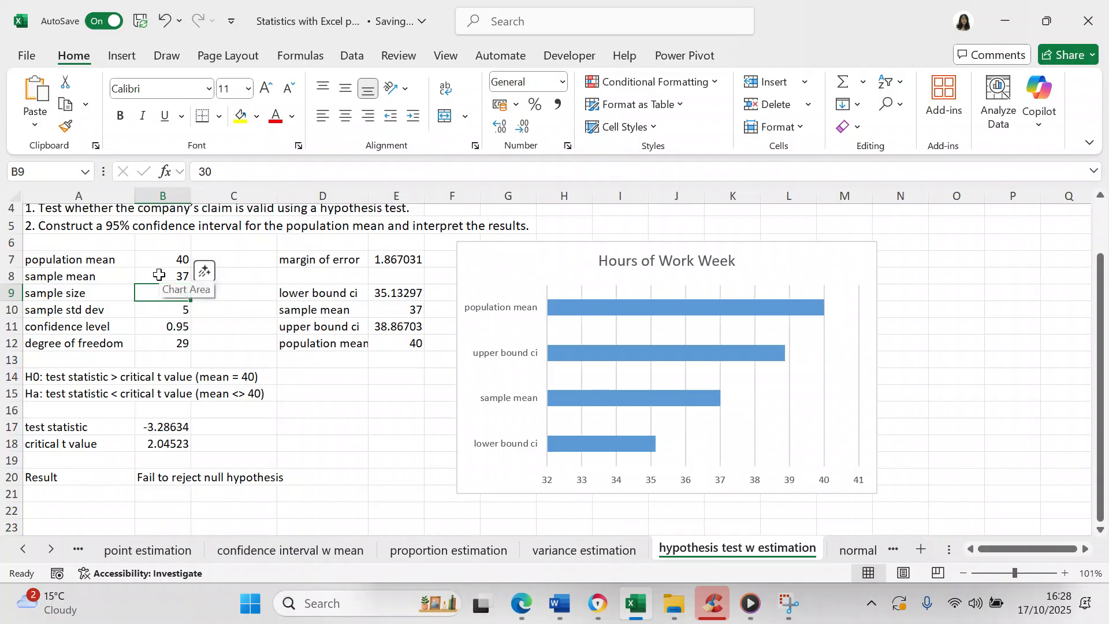
# Step: Try sample means of 36 and 35 in B8
pyautogui.click(159, 275)
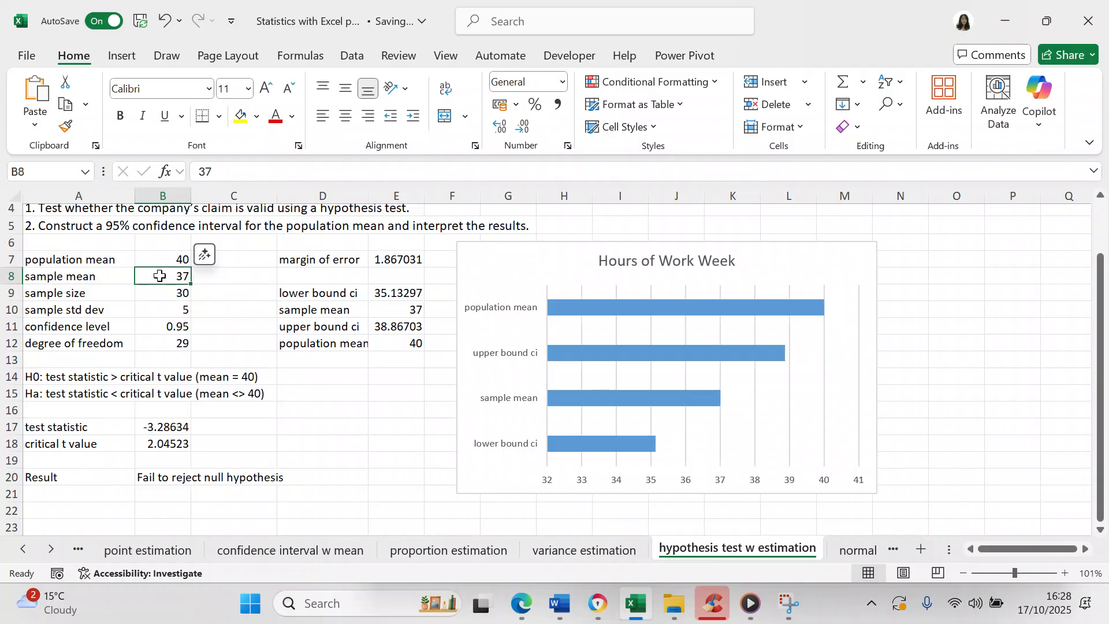
pyautogui.write('36')
pyautogui.press('Return')
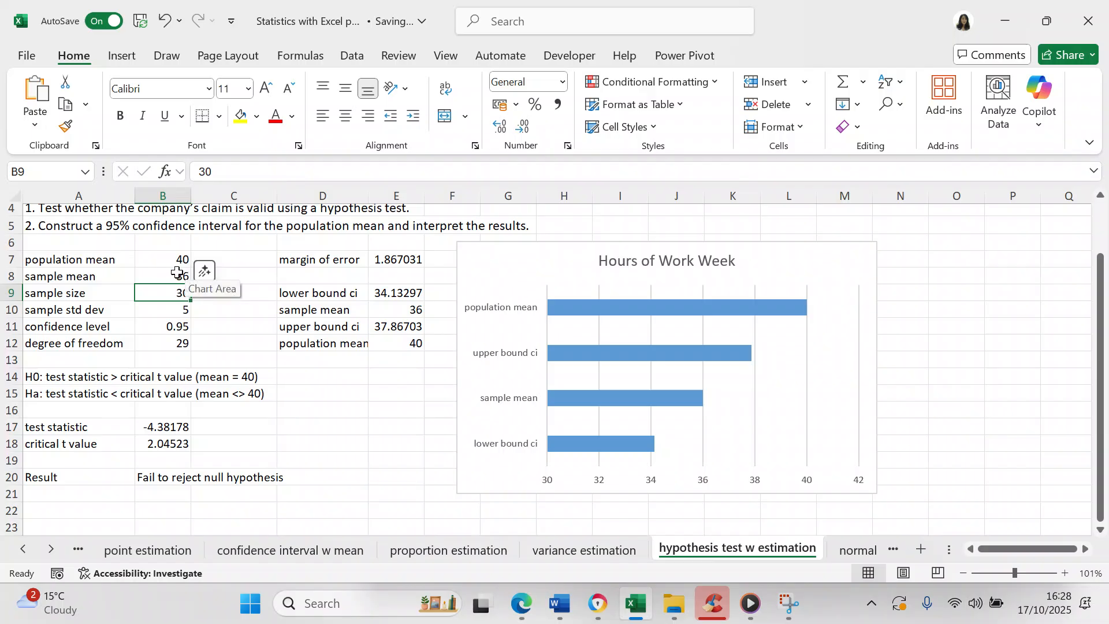
pyautogui.click(178, 273)
pyautogui.write('35')
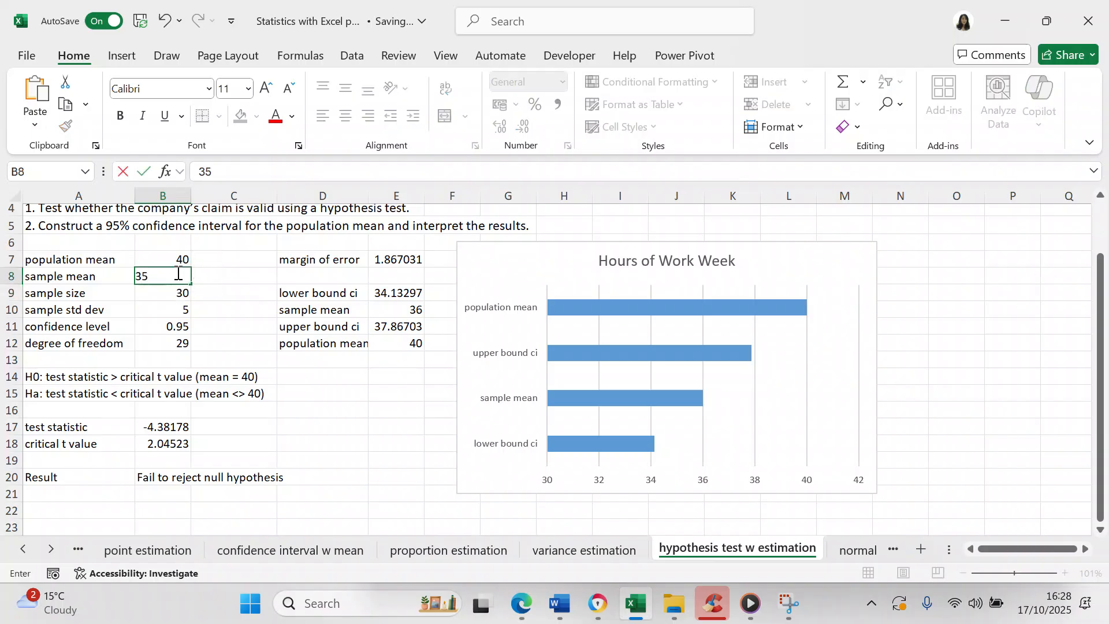
pyautogui.press('Return')
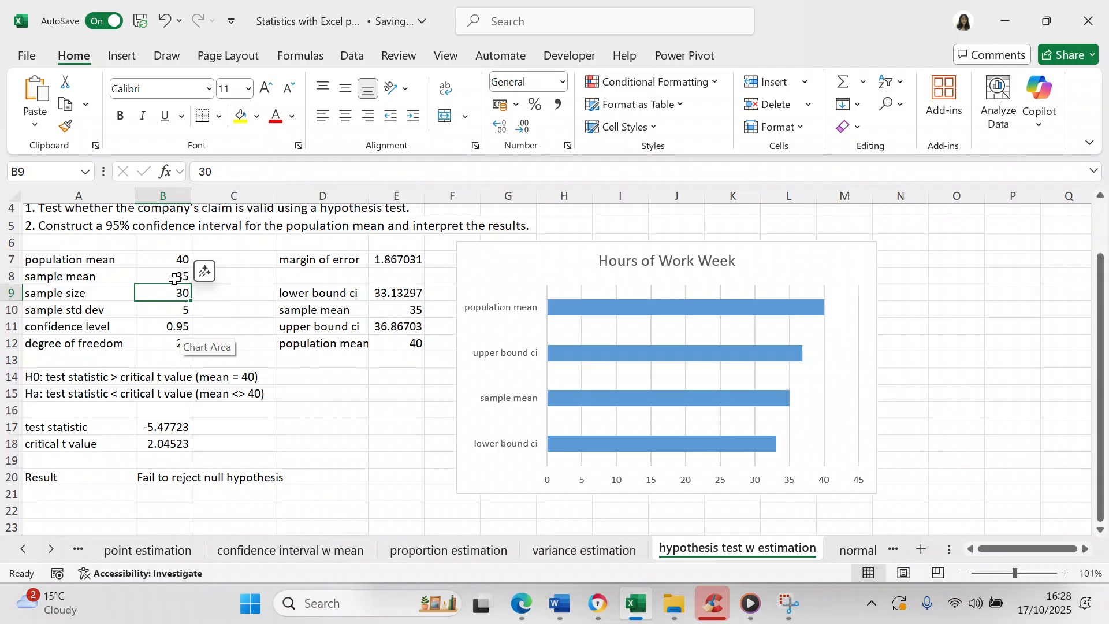
pyautogui.click(176, 282)
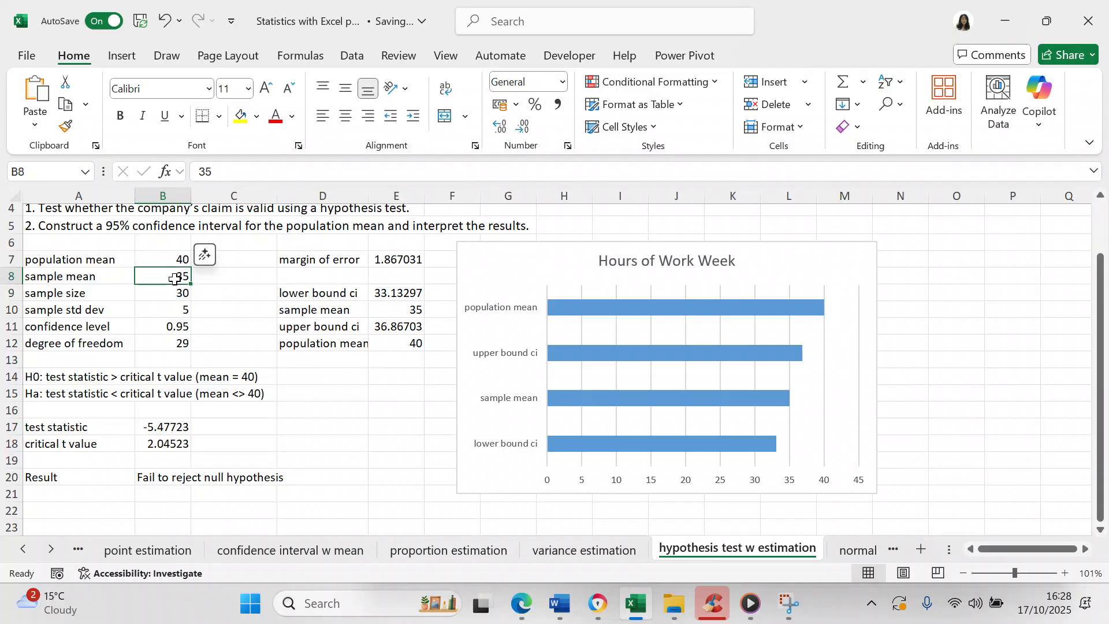
# Step: Remove the ABS function from the result formula in B20 so its condition reads B17>B18
pyautogui.click(168, 475)
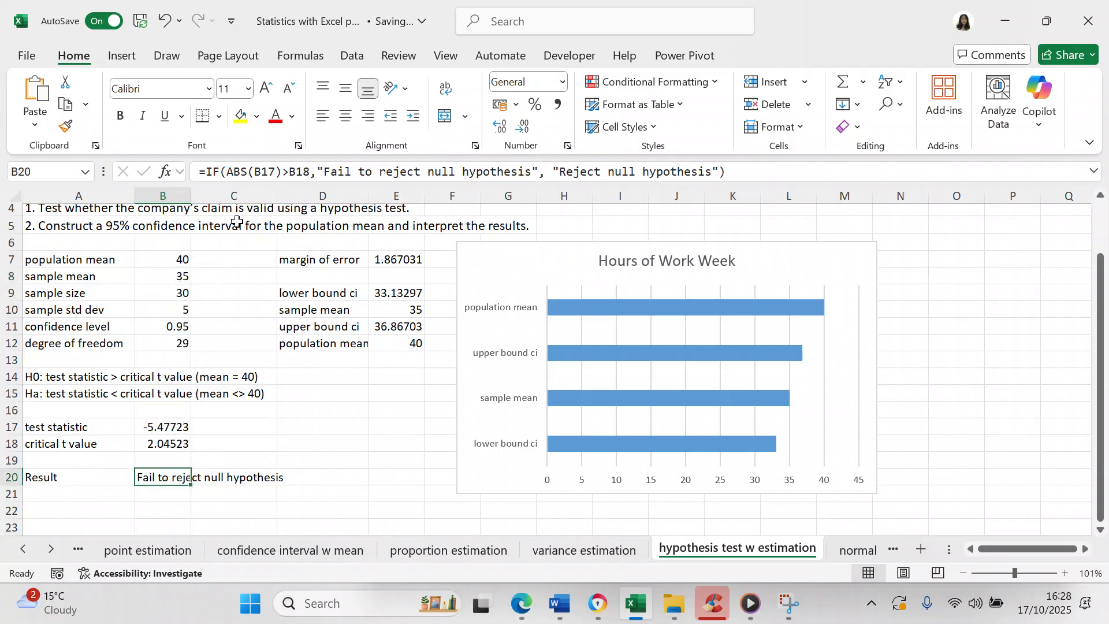
pyautogui.click(256, 177)
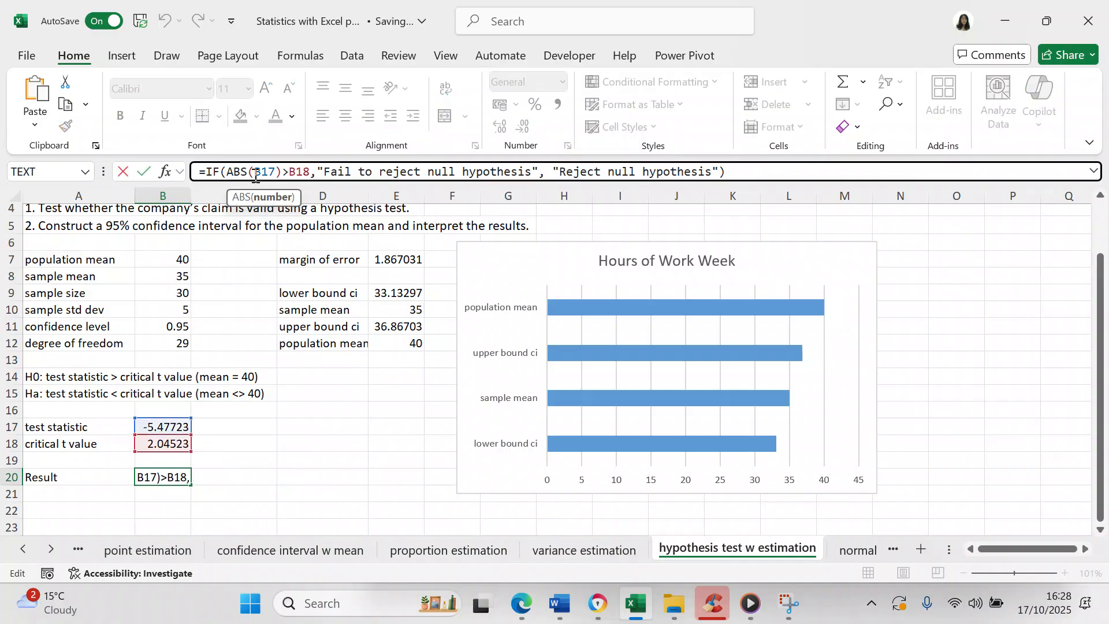
pyautogui.press('BackSpace')
pyautogui.press('BackSpace')
pyautogui.press('BackSpace')
pyautogui.press('BackSpace')
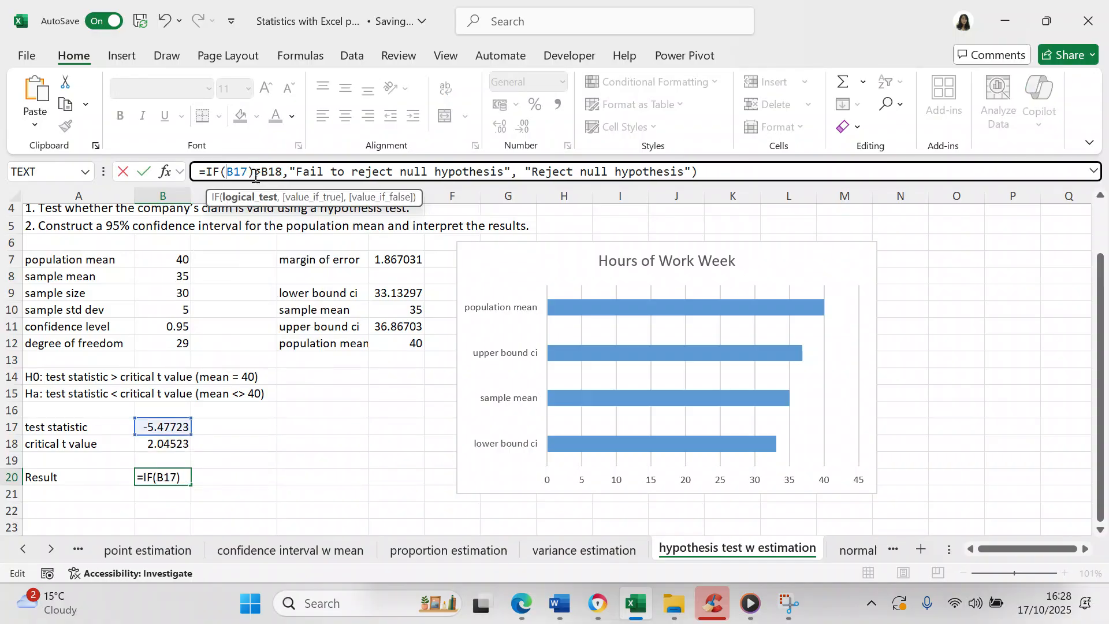
pyautogui.click(255, 173)
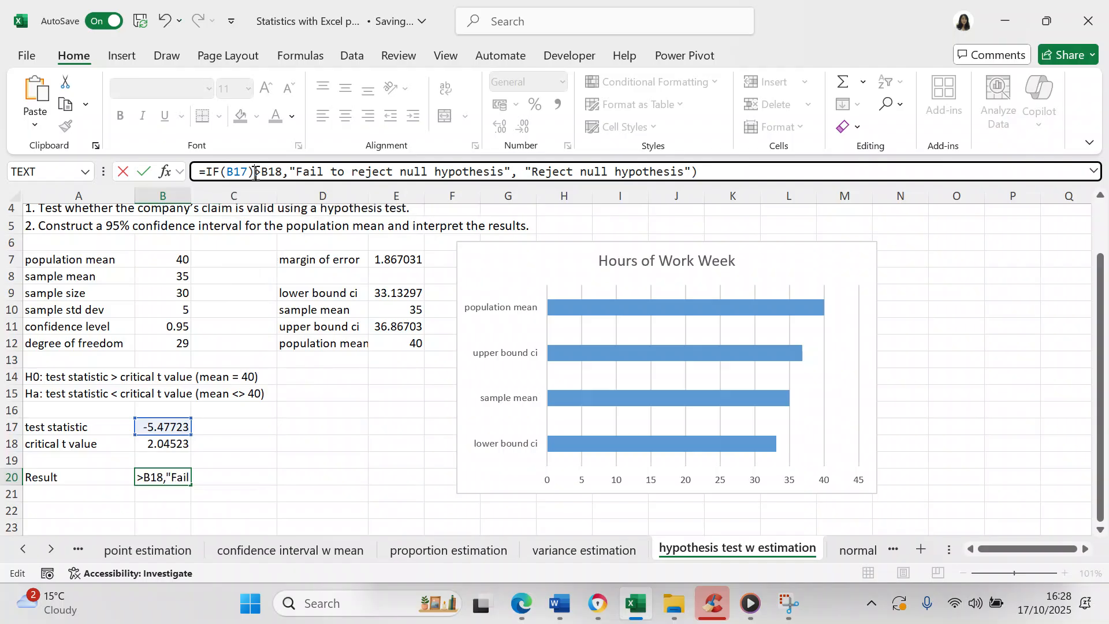
pyautogui.press('BackSpace')
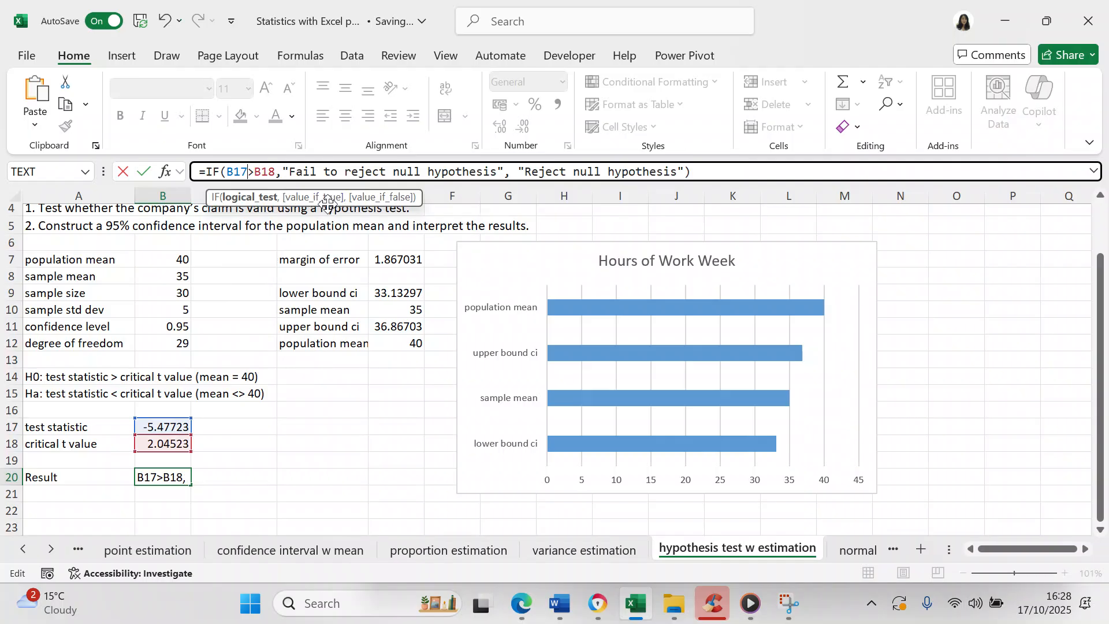
pyautogui.press('Return')
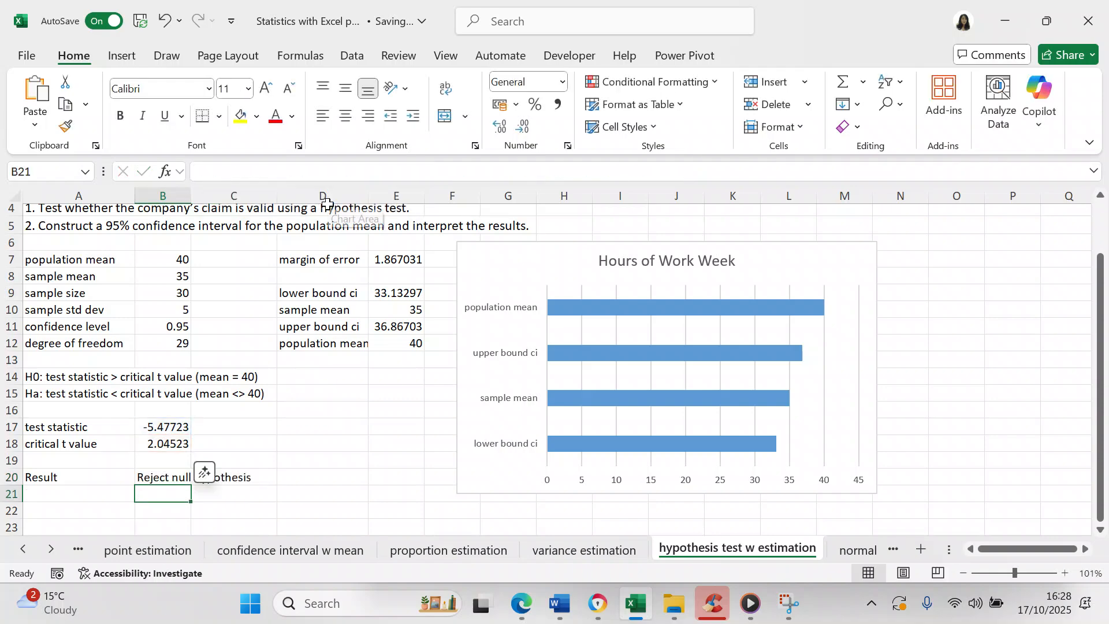
# Step: Set the sample mean in B8 to 40 and check the critical t value and result formulas
pyautogui.click(178, 427)
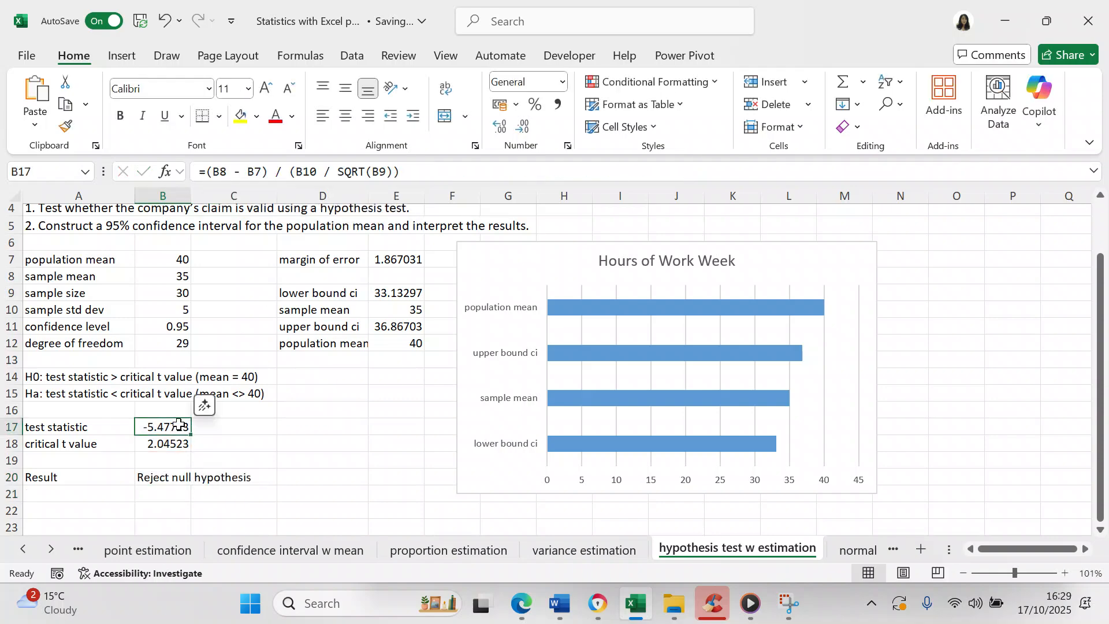
pyautogui.click(184, 279)
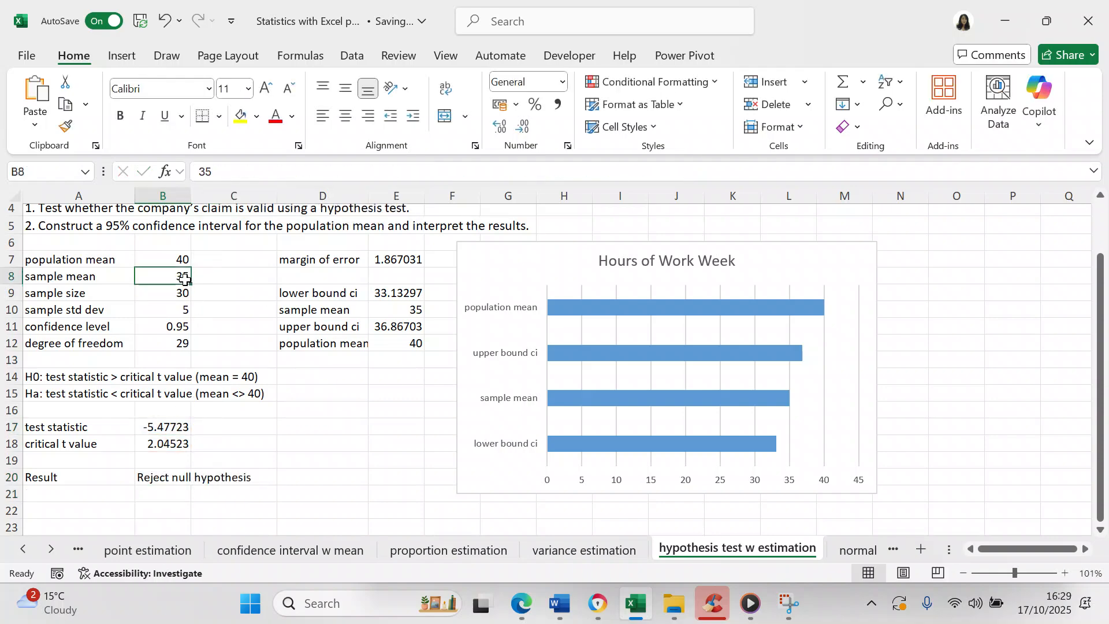
pyautogui.write('40')
pyautogui.press('Return')
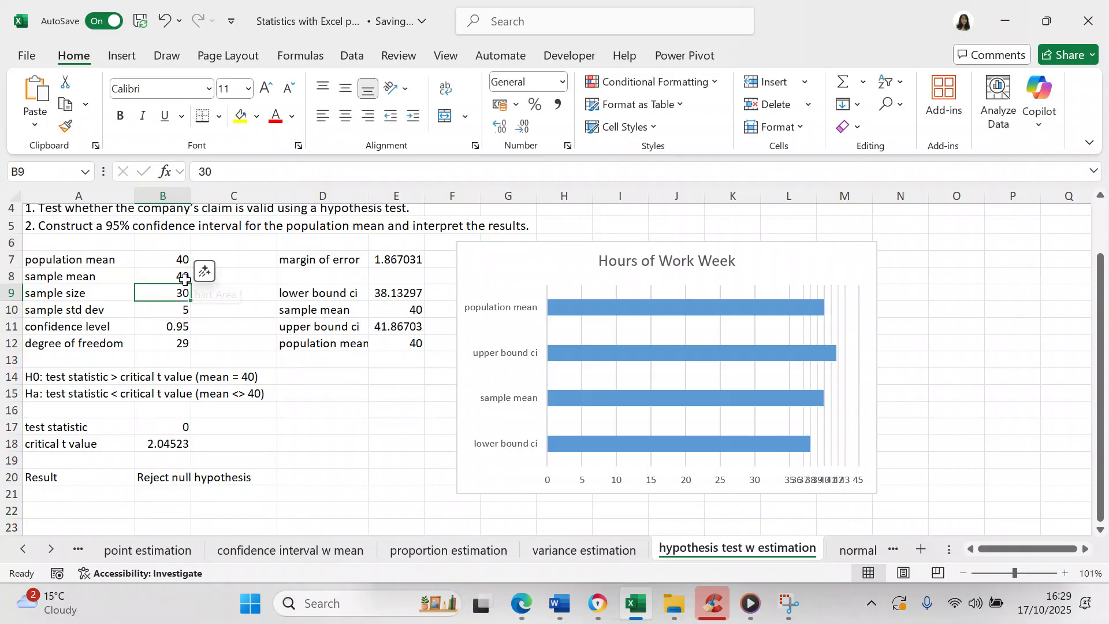
pyautogui.click(171, 442)
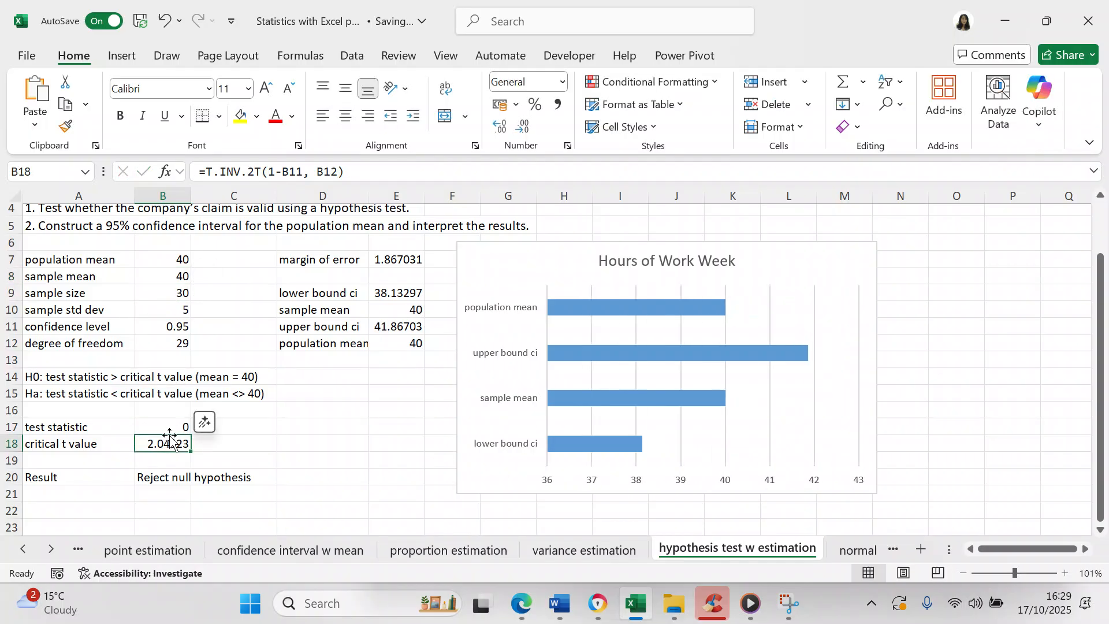
pyautogui.click(169, 479)
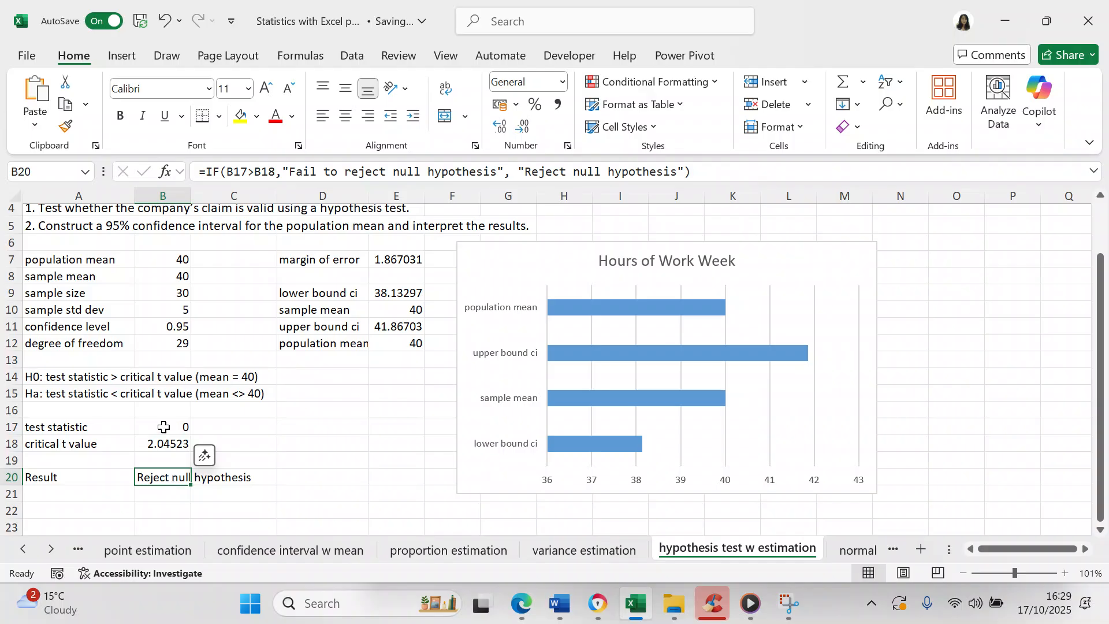
# Step: Wrap the test statistic formula in B17 in ABS so it reads =ABS((B8 - B7) / (B10 / SQRT(B9)))
pyautogui.click(163, 426)
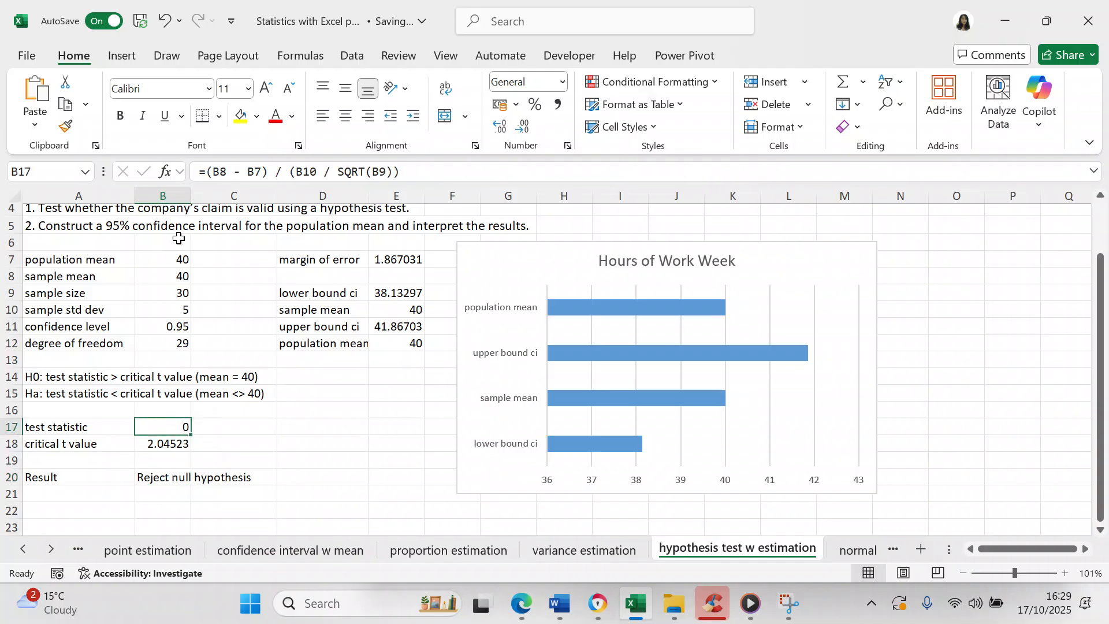
pyautogui.click(209, 172)
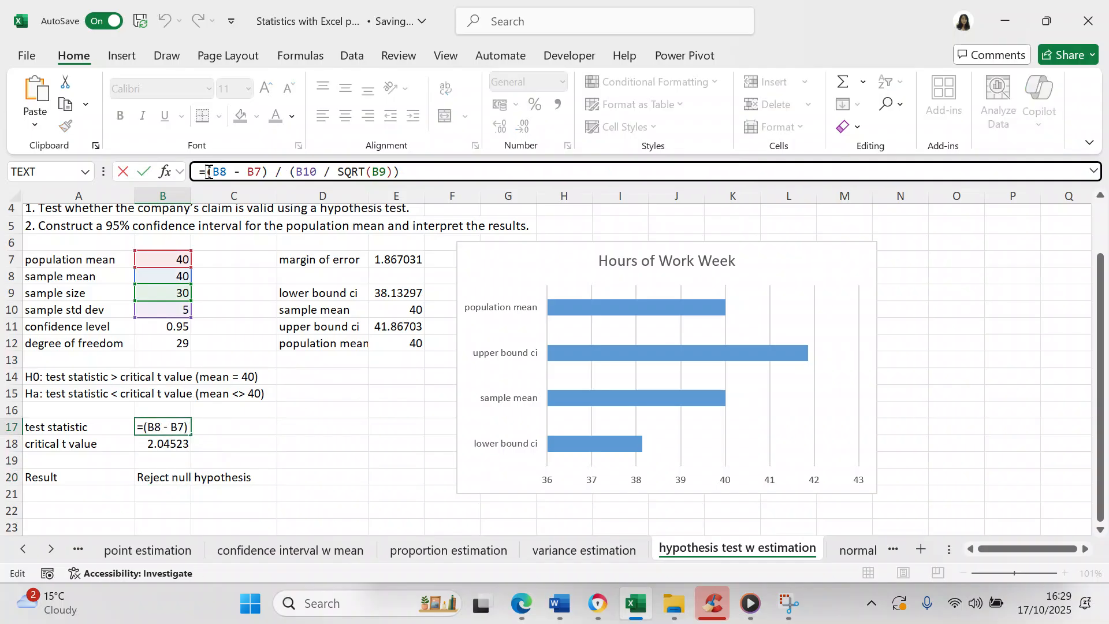
pyautogui.write('abs')
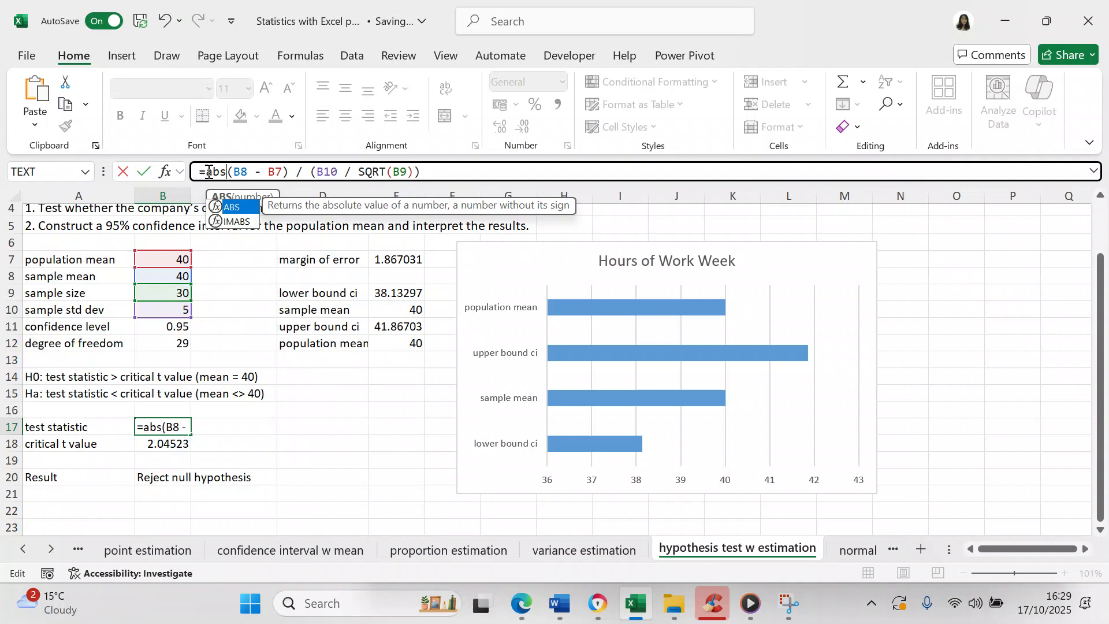
pyautogui.write('(')
pyautogui.click(451, 171)
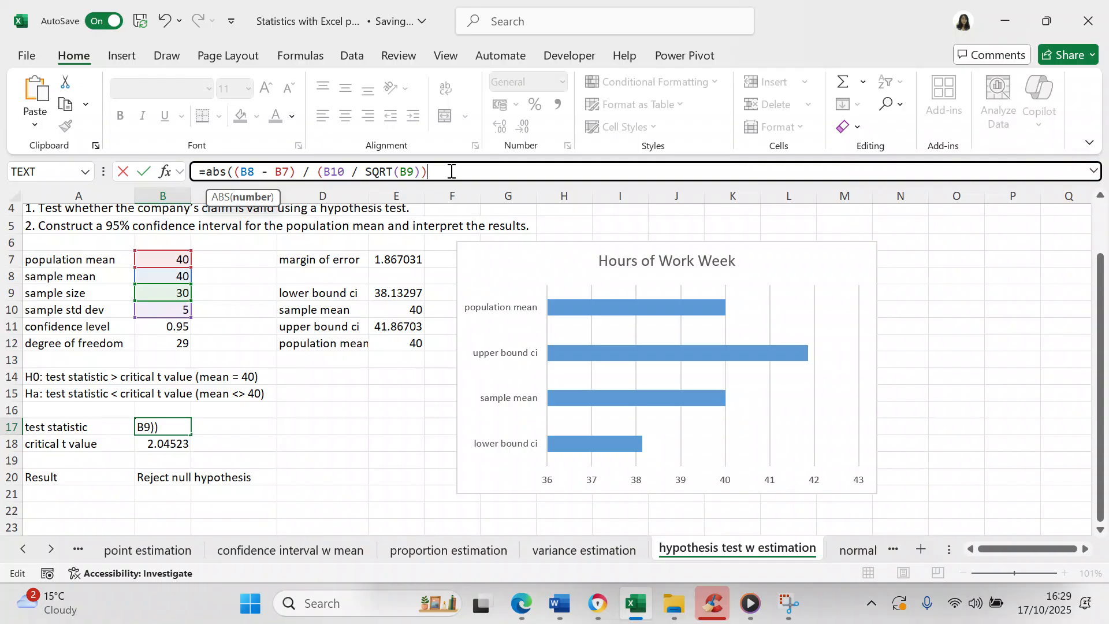
pyautogui.write(')')
pyautogui.press('Return')
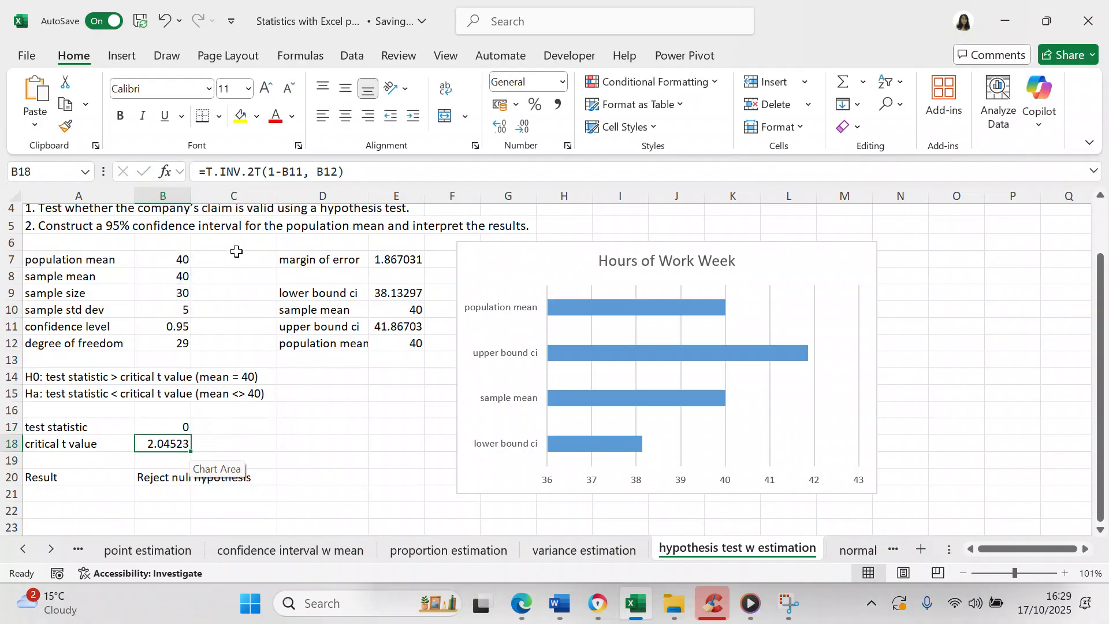
pyautogui.click(173, 426)
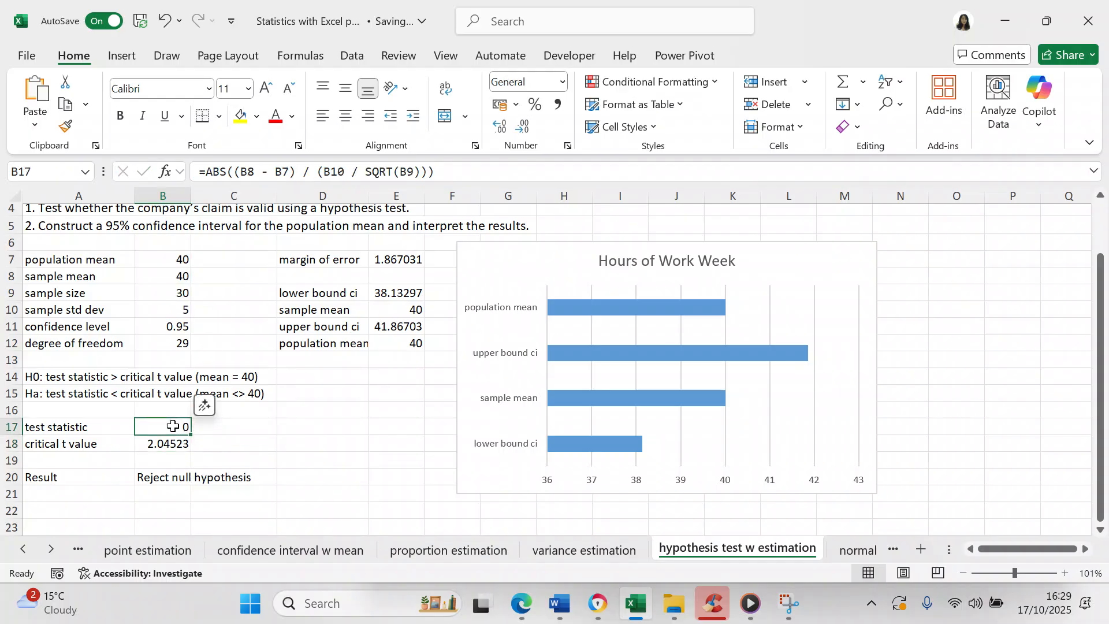
# Step: Try a sample mean of 38 in B8 and check the result and test statistic formulas in B20 and B17
pyautogui.click(180, 280)
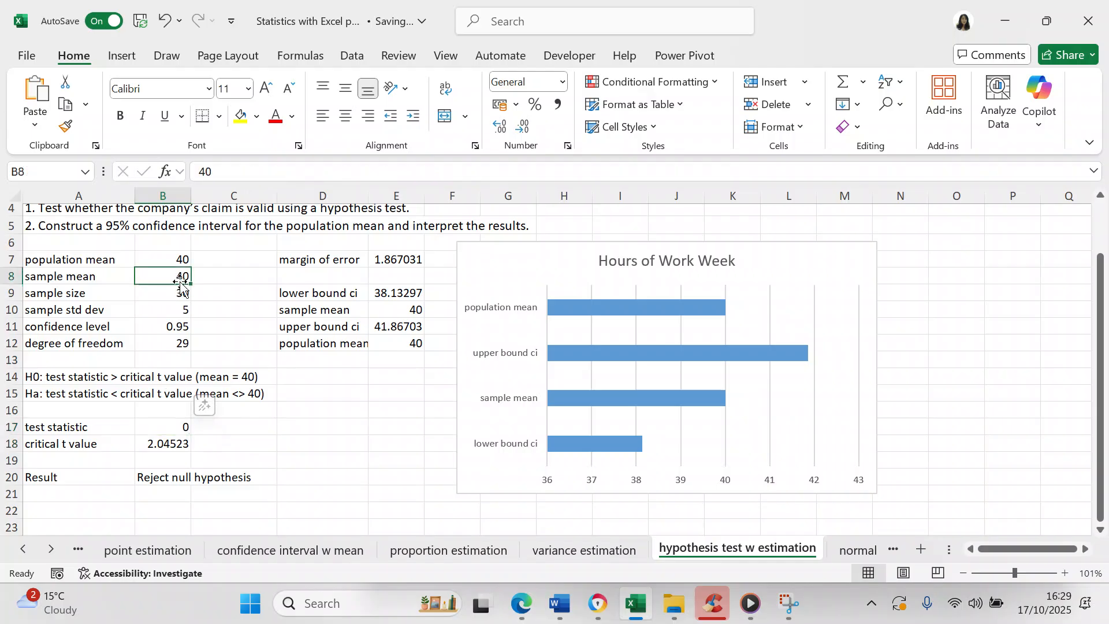
pyautogui.write('38')
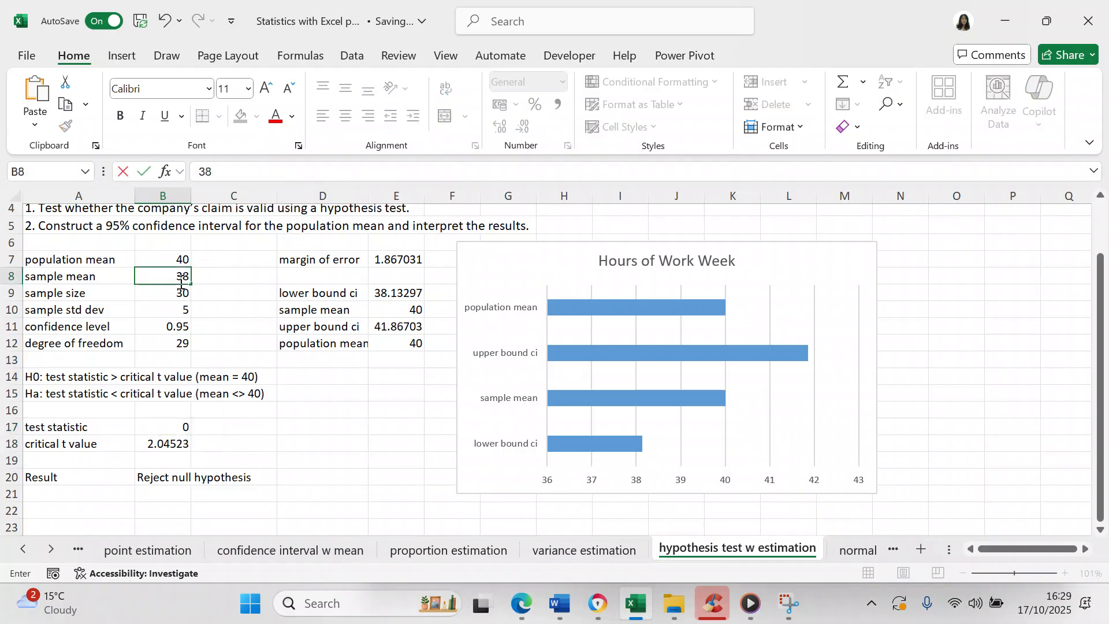
pyautogui.press('Return')
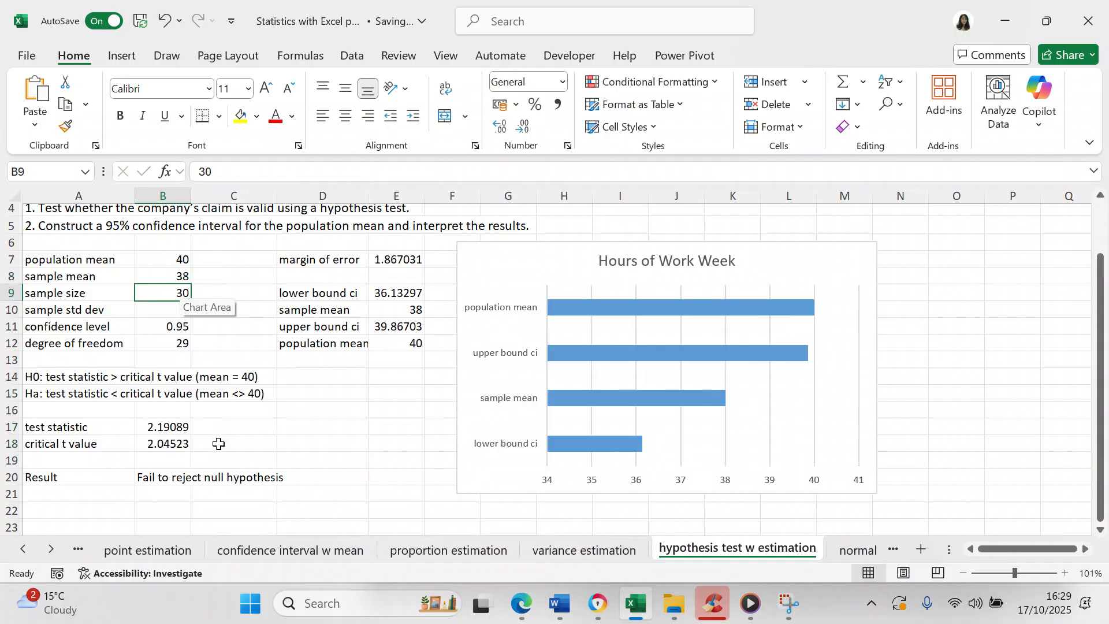
pyautogui.click(176, 443)
pyautogui.click(170, 483)
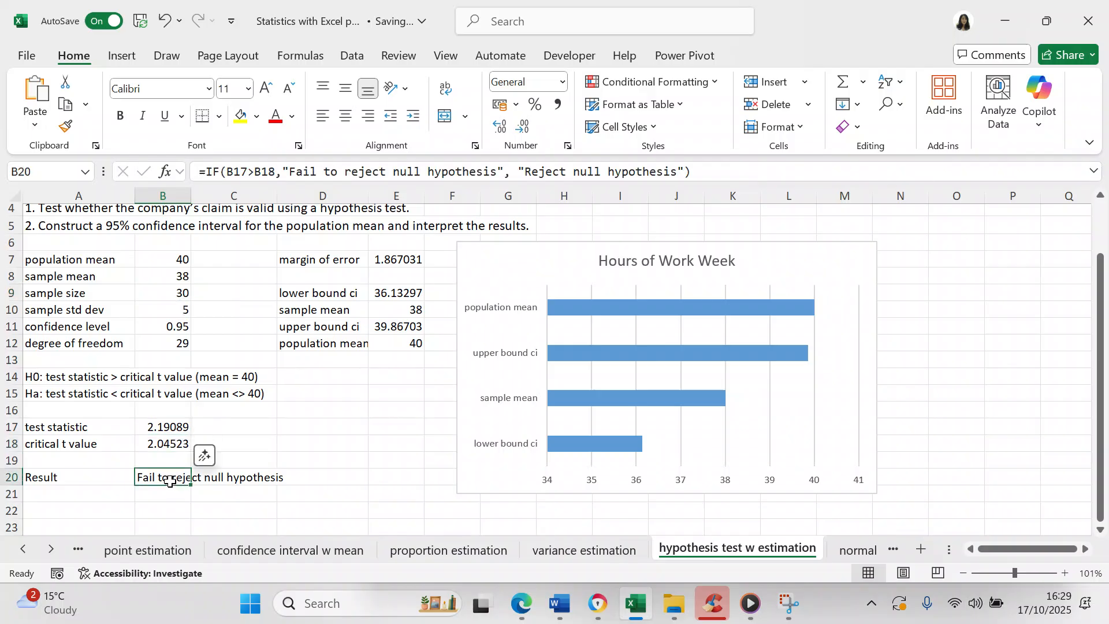
pyautogui.click(164, 427)
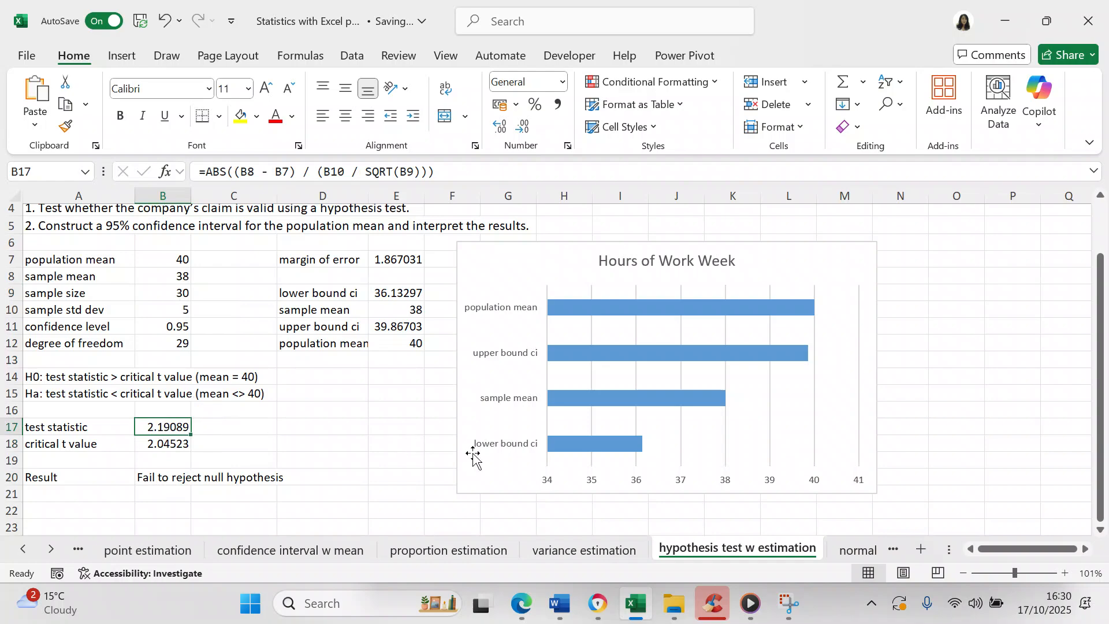
# Step: Switch to the web browser and search Bing for "does test statistic have to be an absolute value in a hypothesis test?"
pyautogui.click(598, 604)
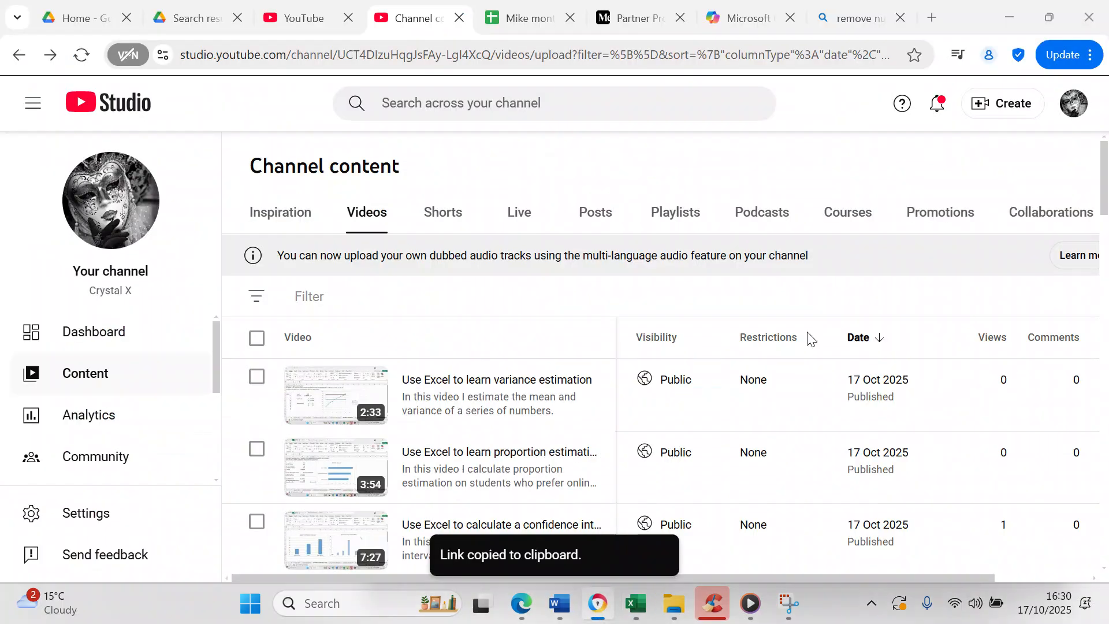
pyautogui.click(865, 20)
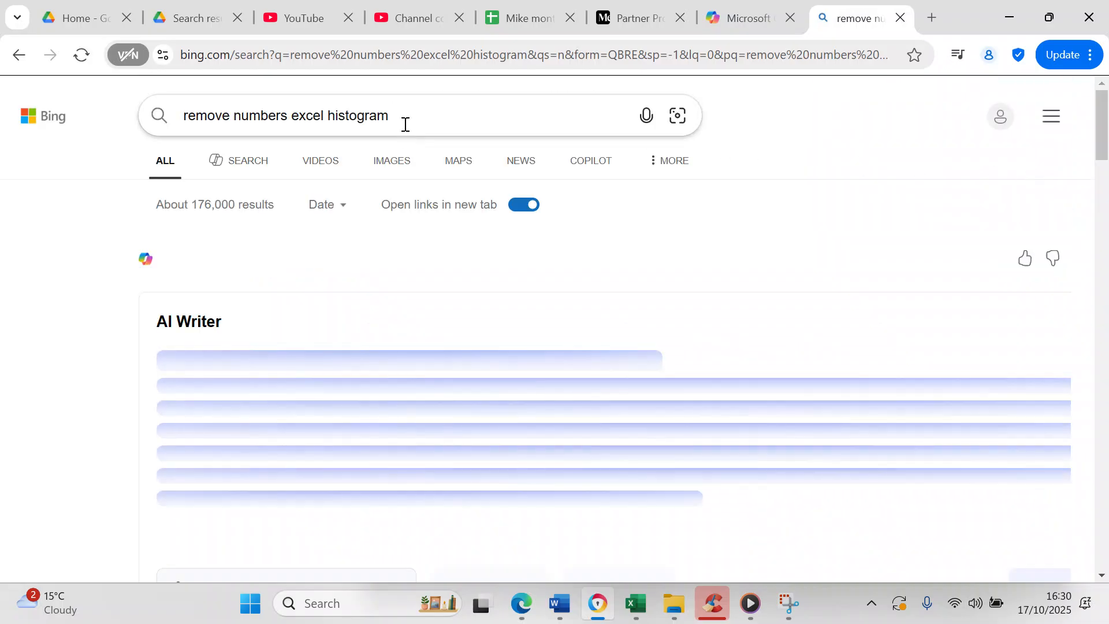
pyautogui.click(405, 124)
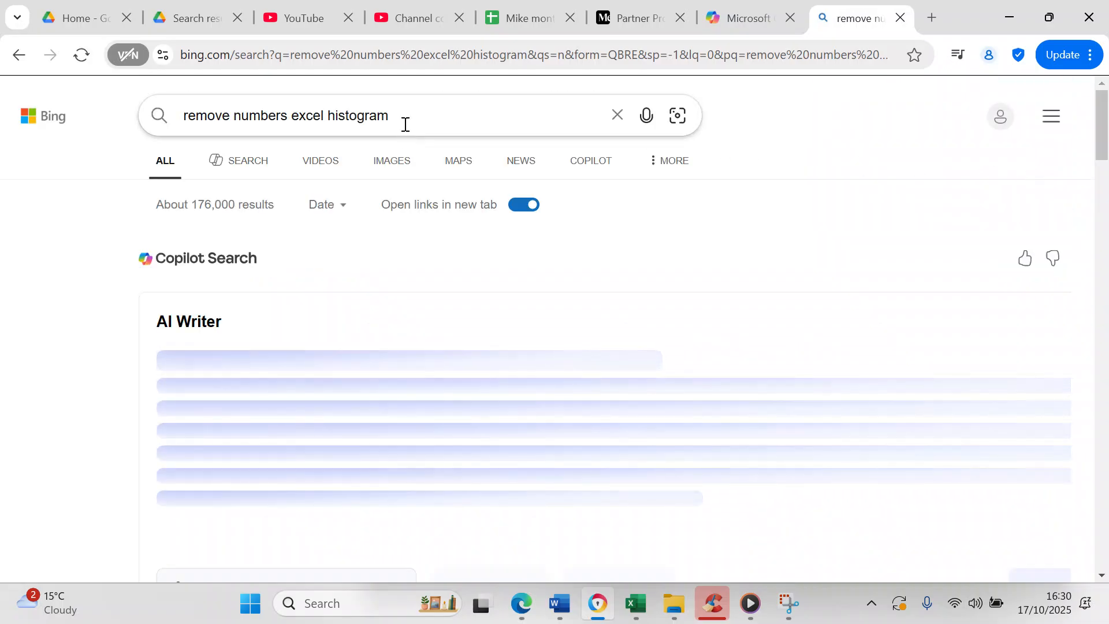
pyautogui.hotkey('ctrl', 'BackSpace')
pyautogui.hotkey('ctrl', 'BackSpace')
pyautogui.hotkey('ctrl', 'BackSpace')
pyautogui.hotkey('ctrl', 'BackSpace')
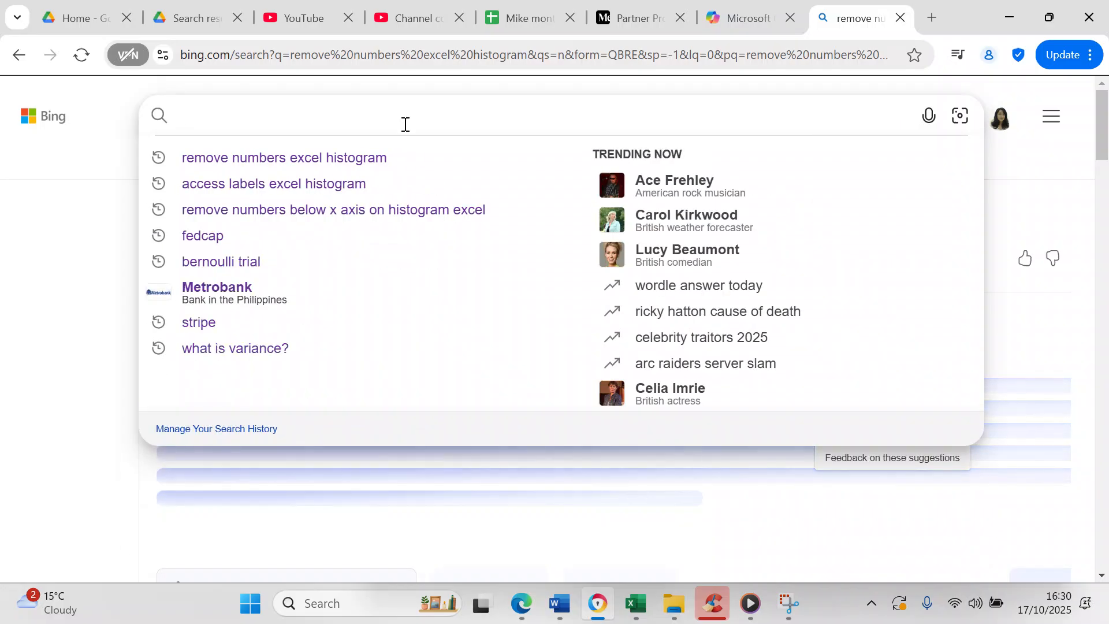
pyautogui.write('does')
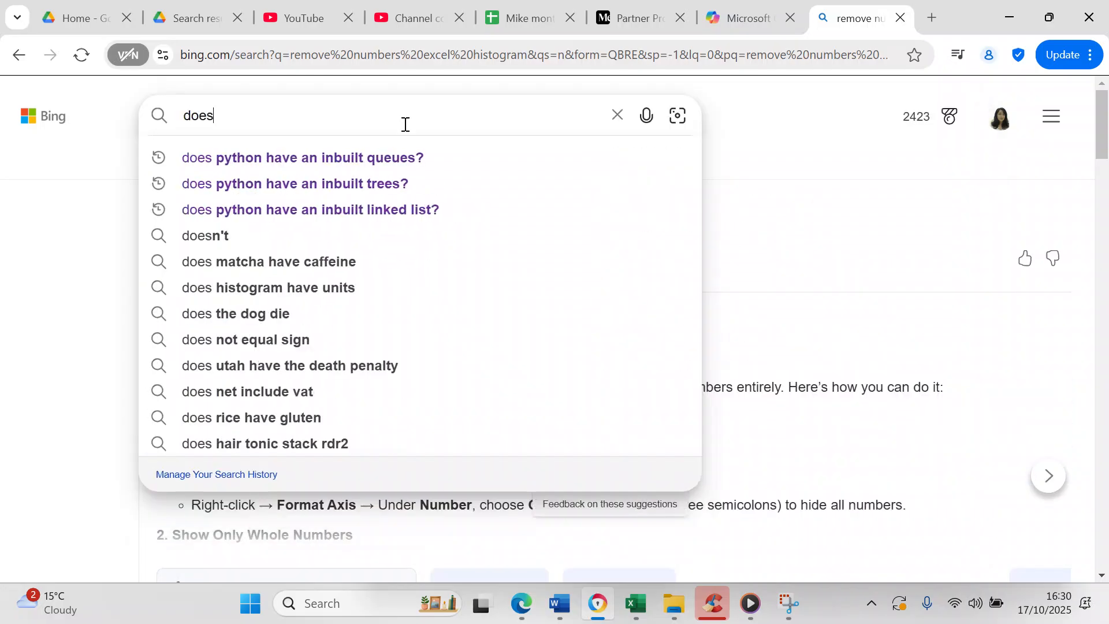
pyautogui.write(' test s')
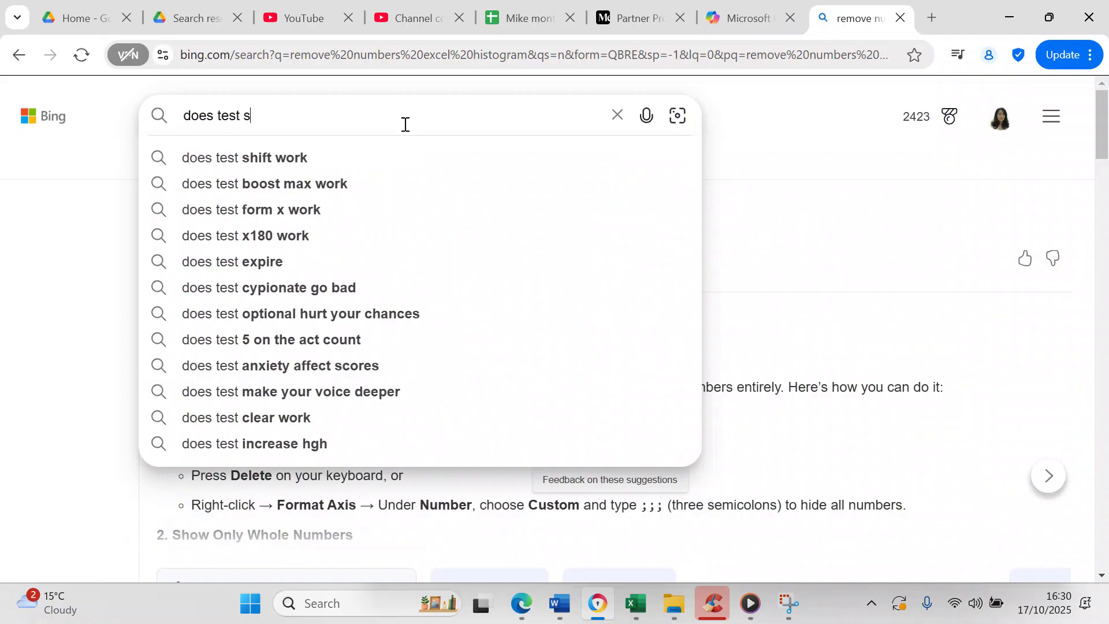
pyautogui.write('tatistic ')
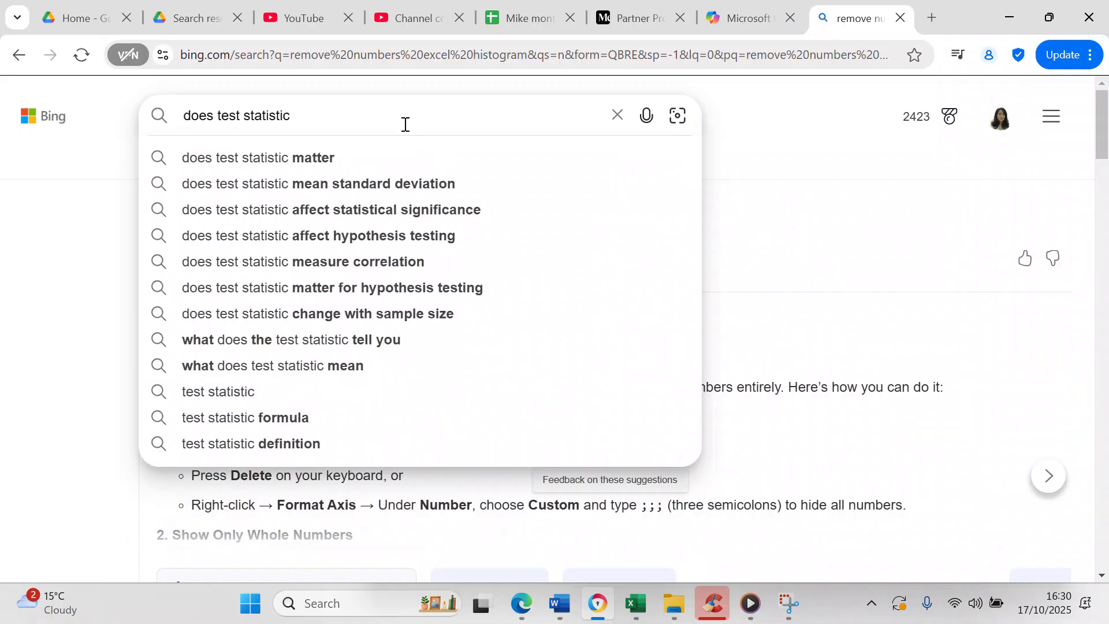
pyautogui.write('hav')
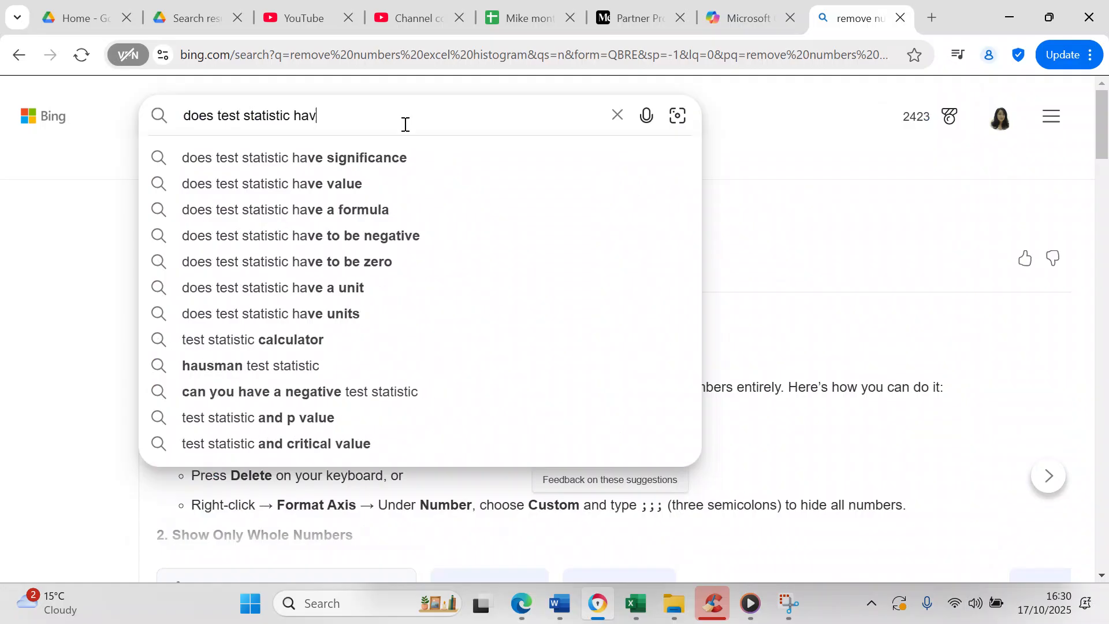
pyautogui.write('e to be ')
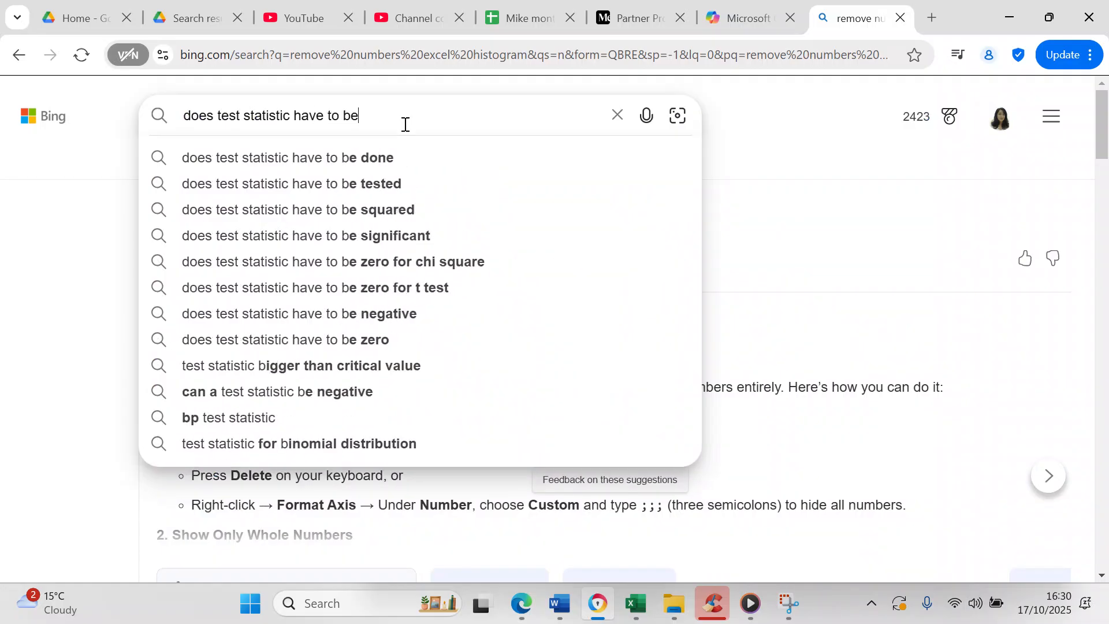
pyautogui.write('an a')
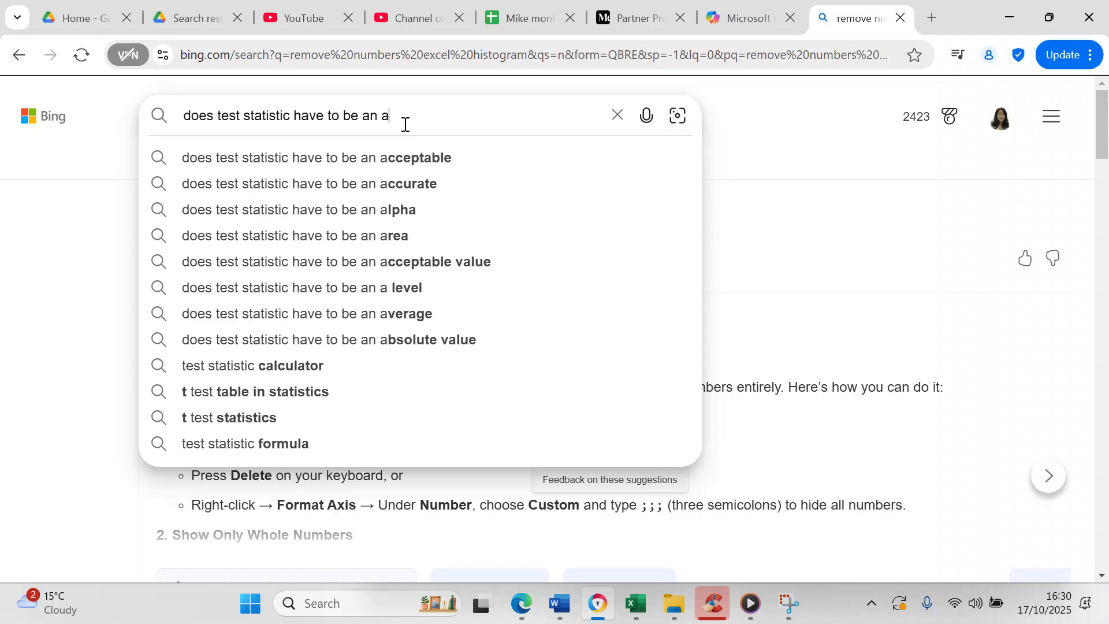
pyautogui.write('bsolu')
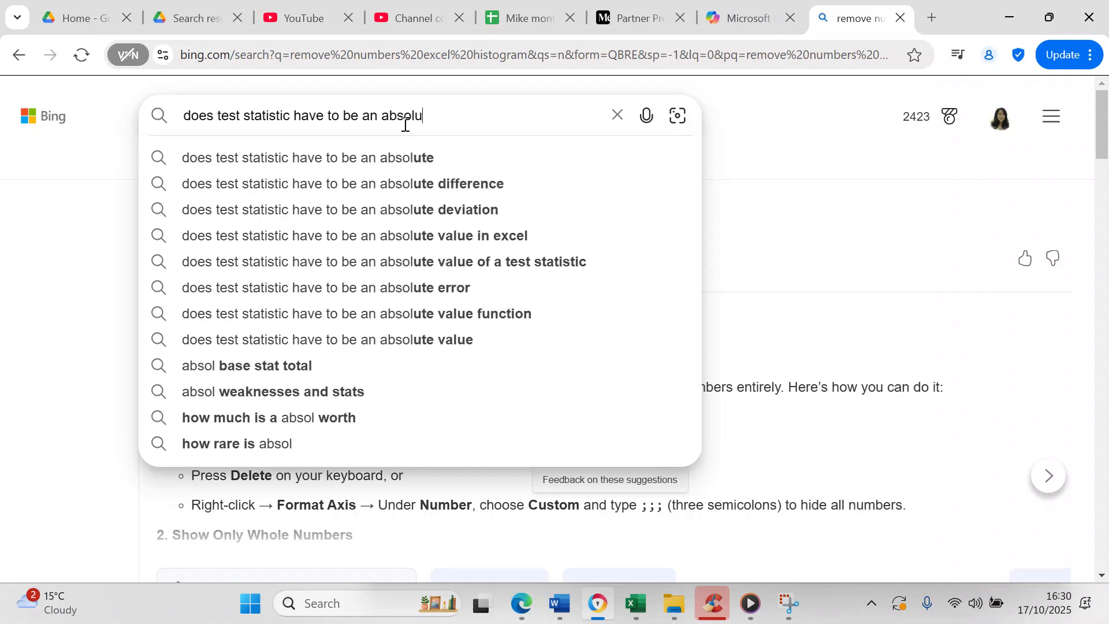
pyautogui.write('te')
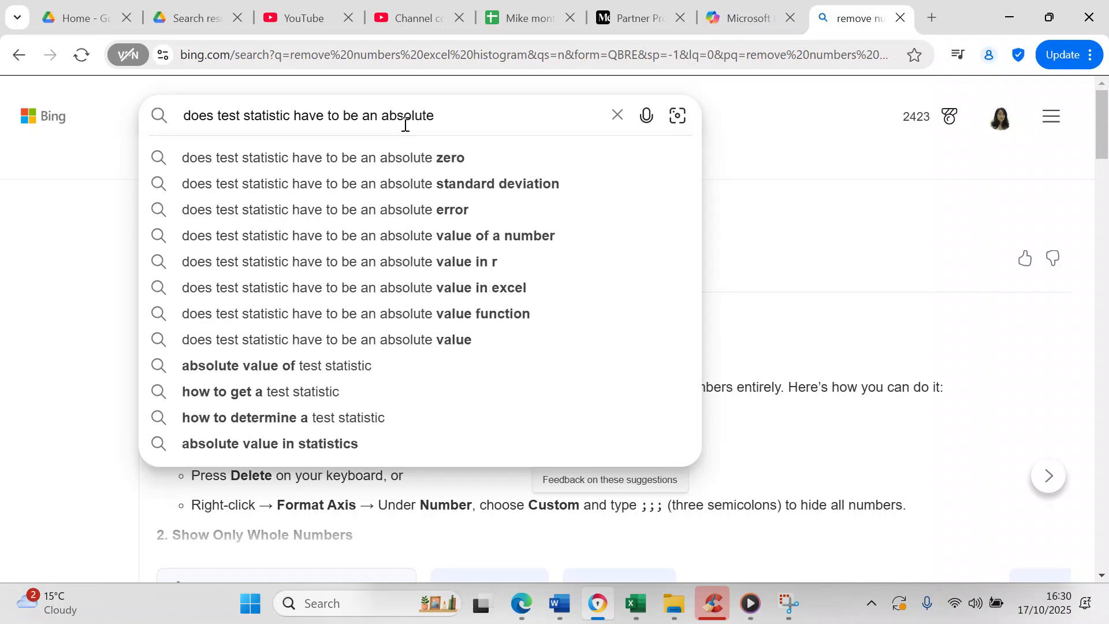
pyautogui.write(' v')
pyautogui.write('ue w')
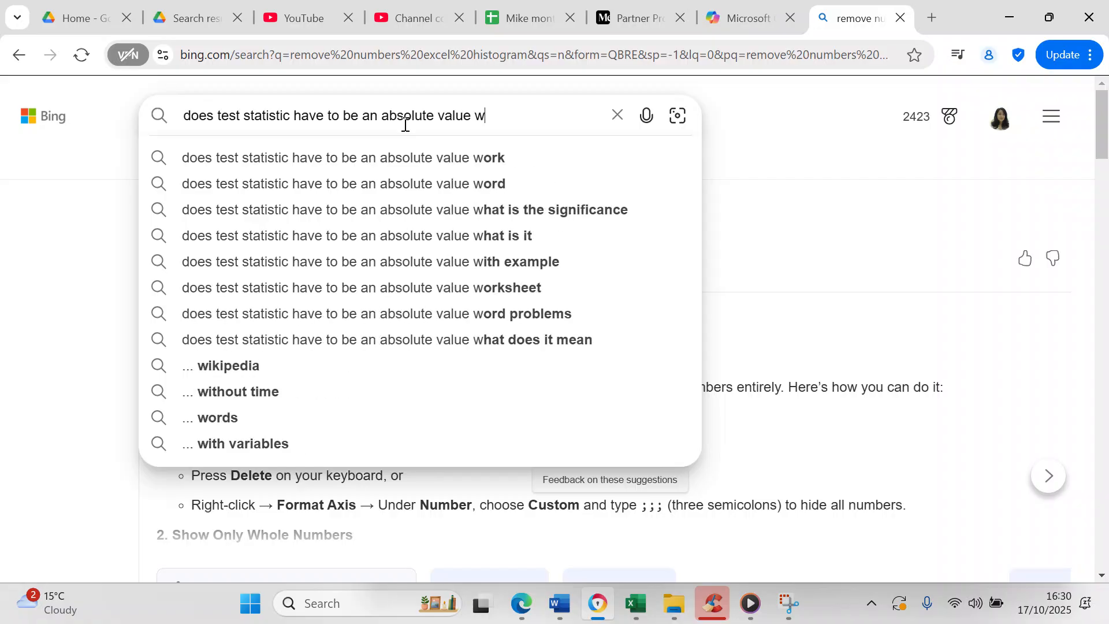
pyautogui.press('BackSpace')
pyautogui.write('in a h')
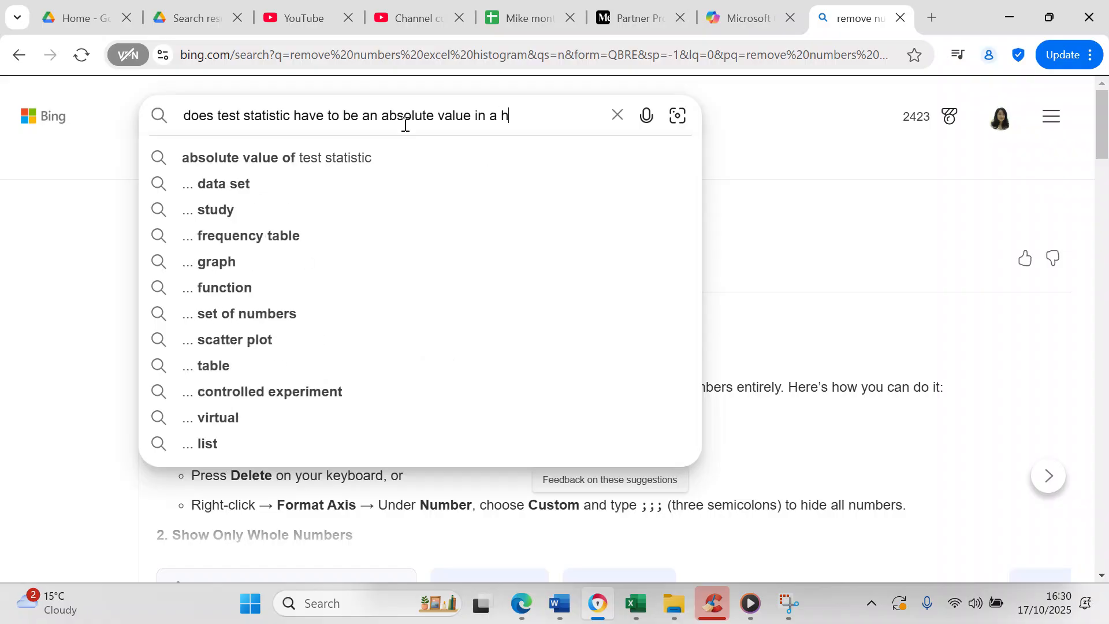
pyautogui.write('ypothesis test?')
pyautogui.press('Return')
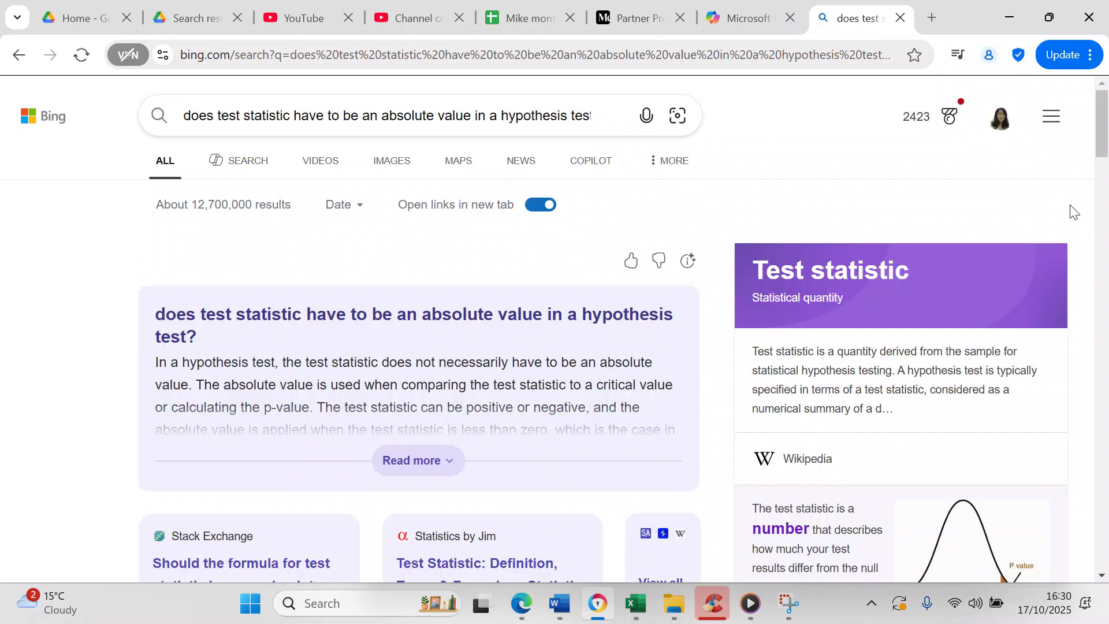
# Step: Expand the summary answer above the search results and read it in full
pyautogui.scroll(-2, 1103, 168)
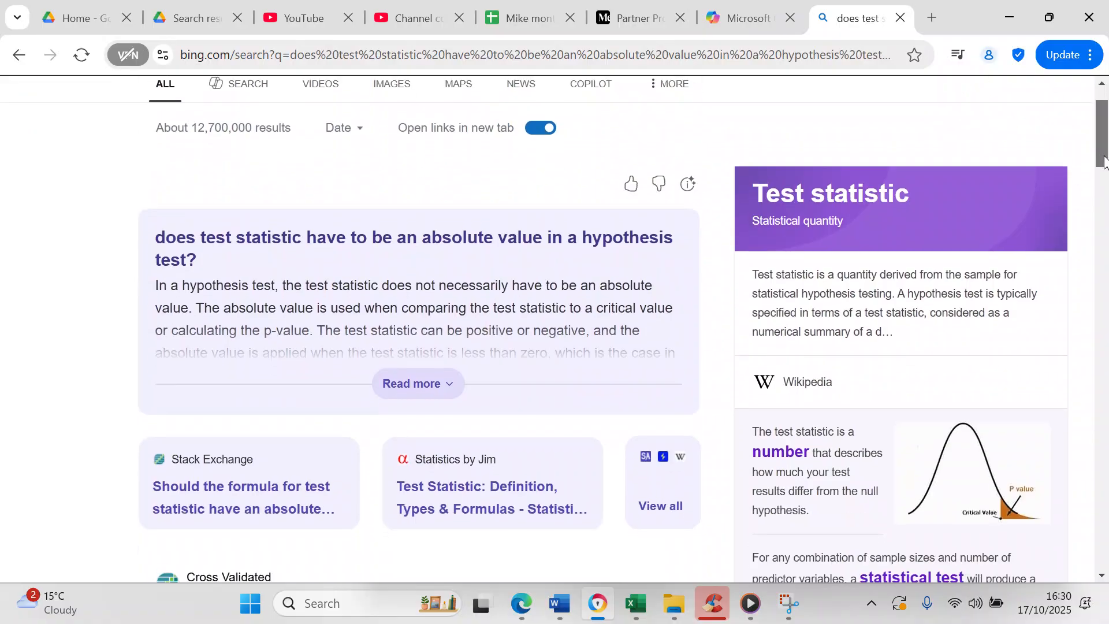
pyautogui.moveTo(1105, 164); pyautogui.dragTo(1104, 169)
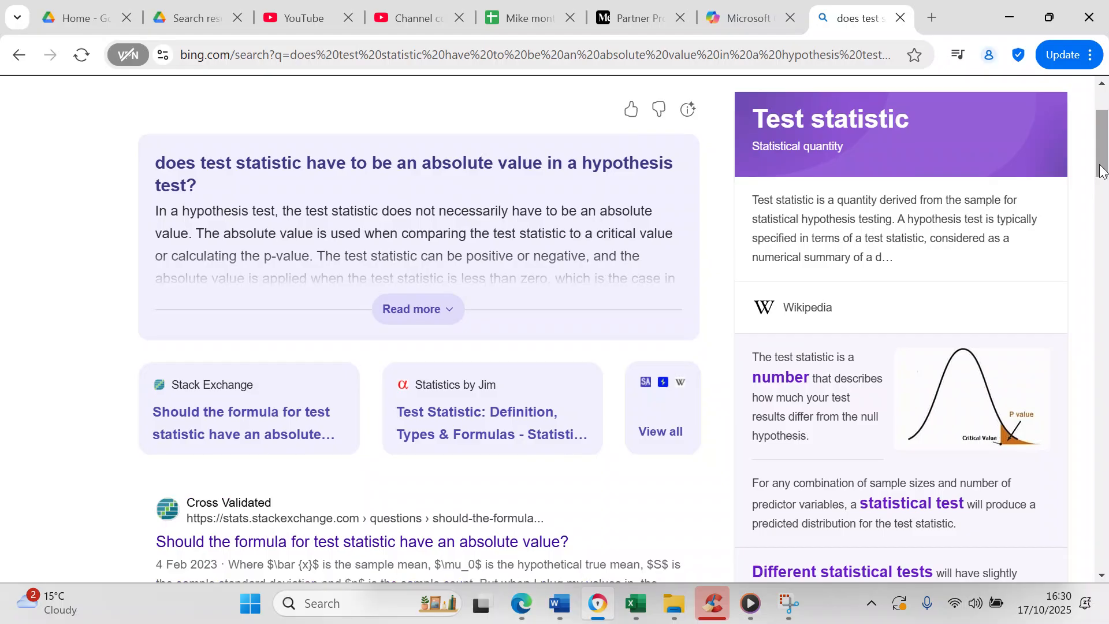
pyautogui.click(406, 316)
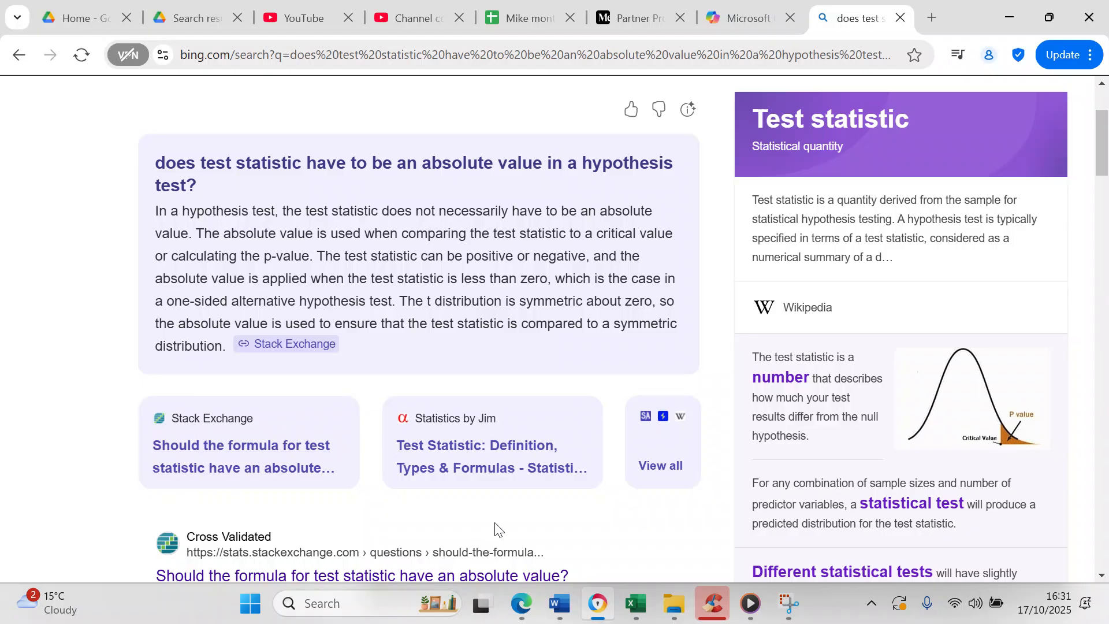
# Step: Return to the Excel workbook, check the critical t value formula in B18 and set the sample mean in B8 to 35
pyautogui.click(636, 604)
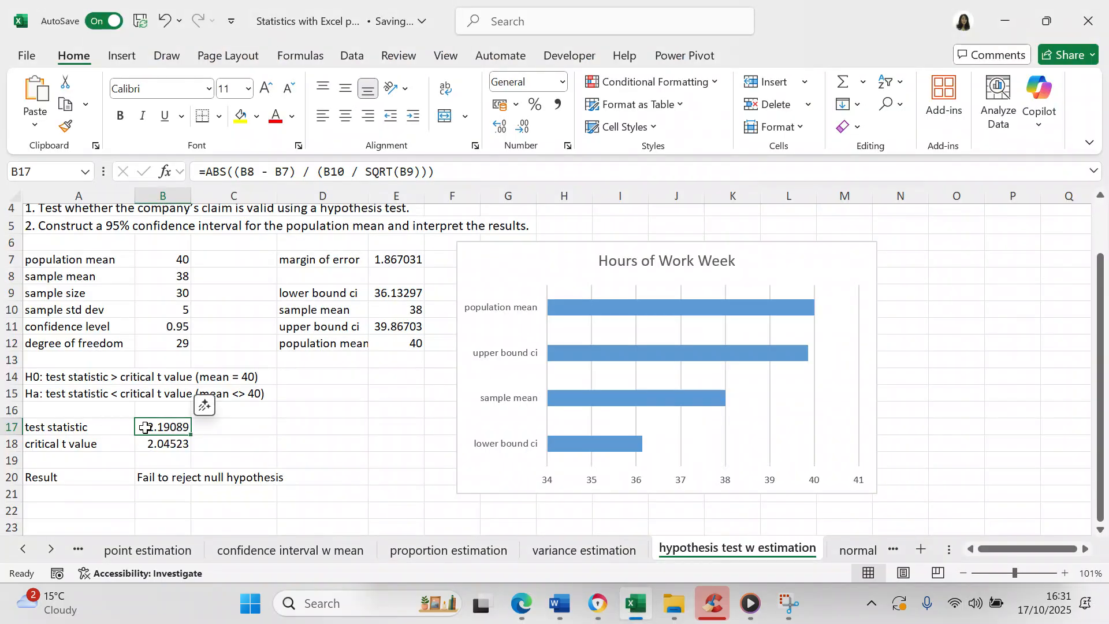
pyautogui.click(152, 445)
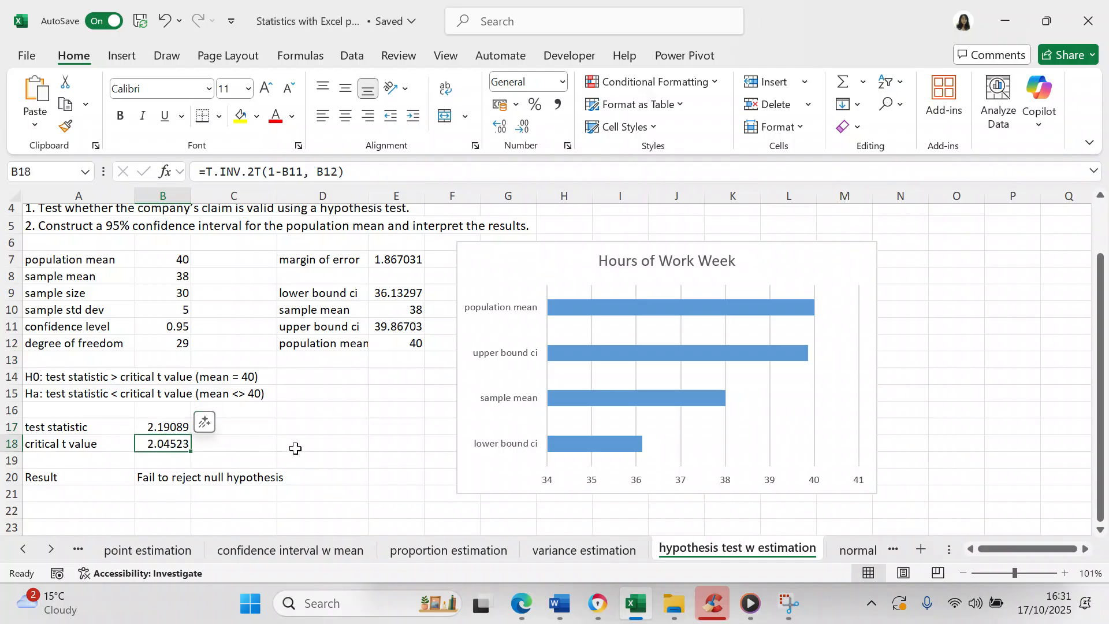
pyautogui.click(188, 274)
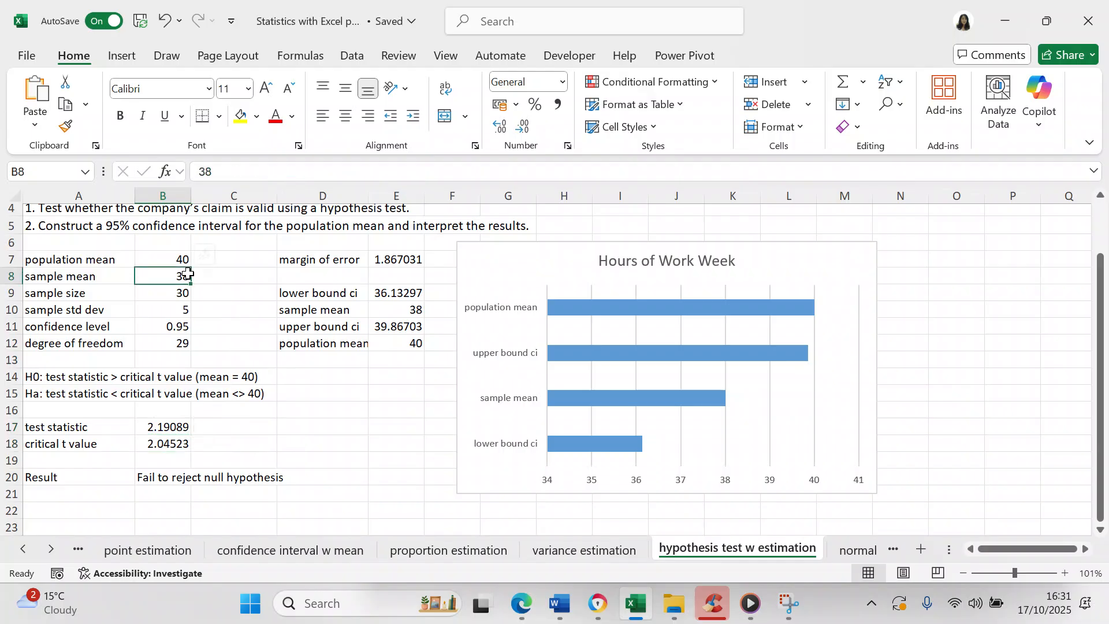
pyautogui.write('35')
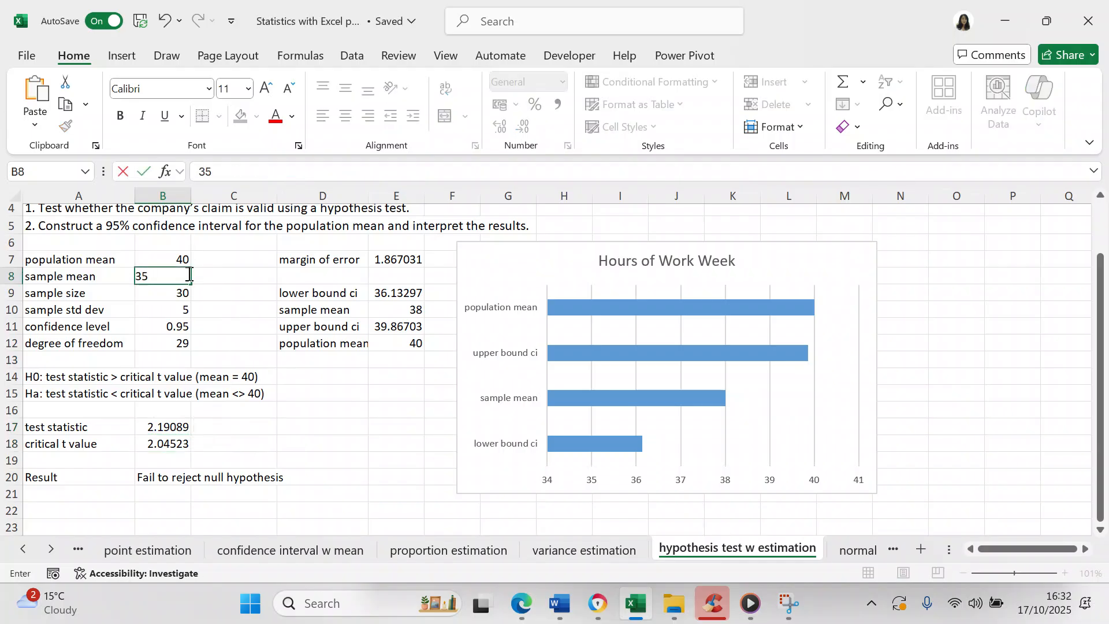
pyautogui.press('Return')
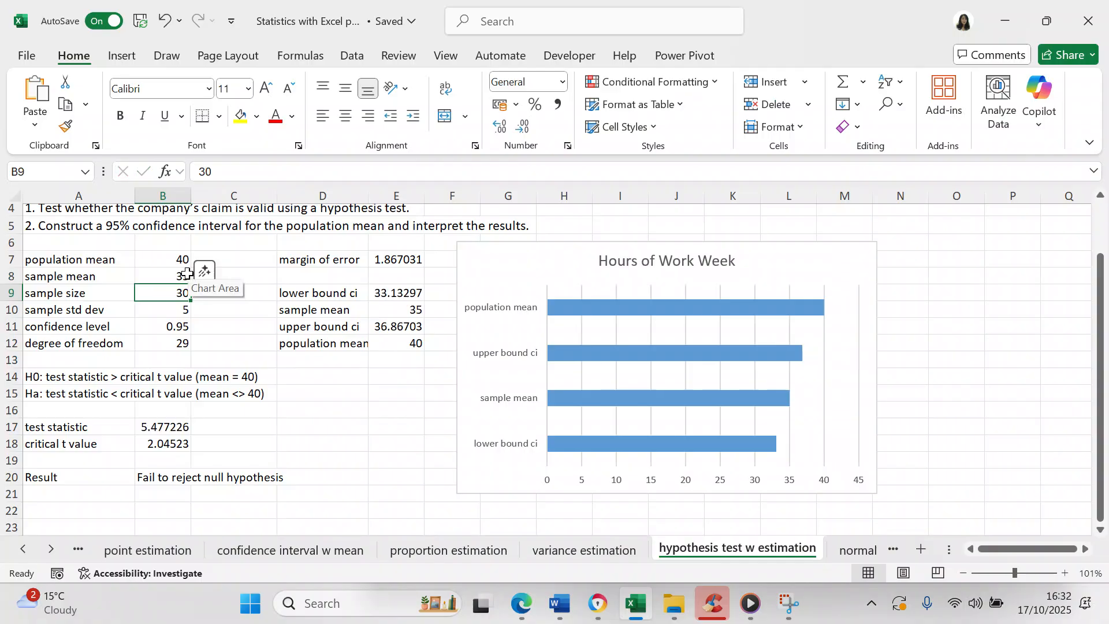
pyautogui.click(183, 277)
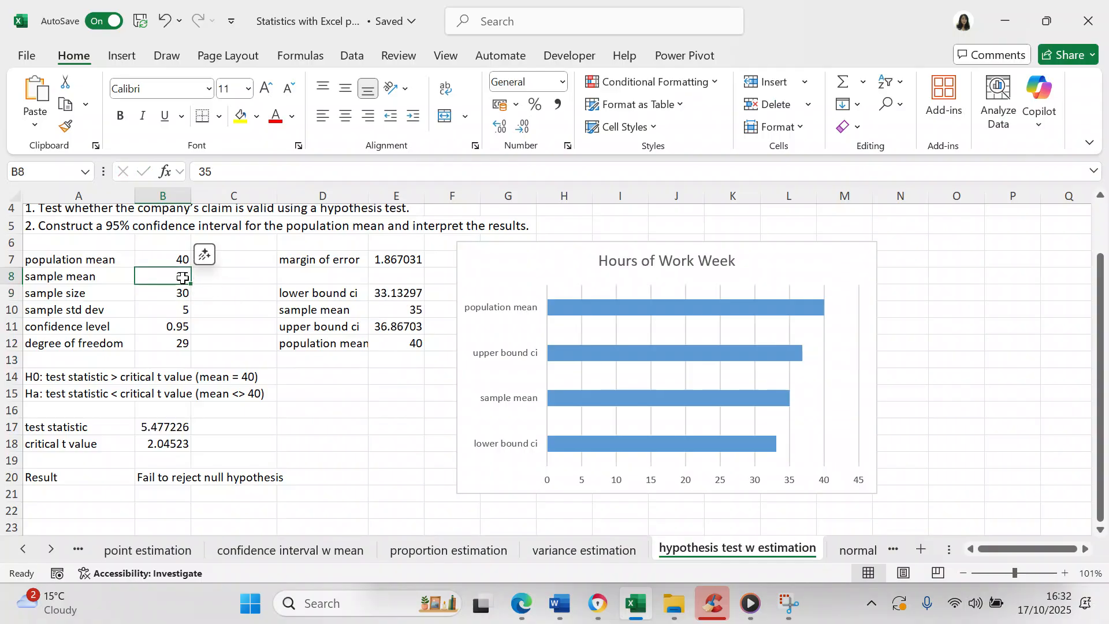
# Step: Try sample means of 30 and 40 in B8 to check how the hypothesis test result responds
pyautogui.write('30')
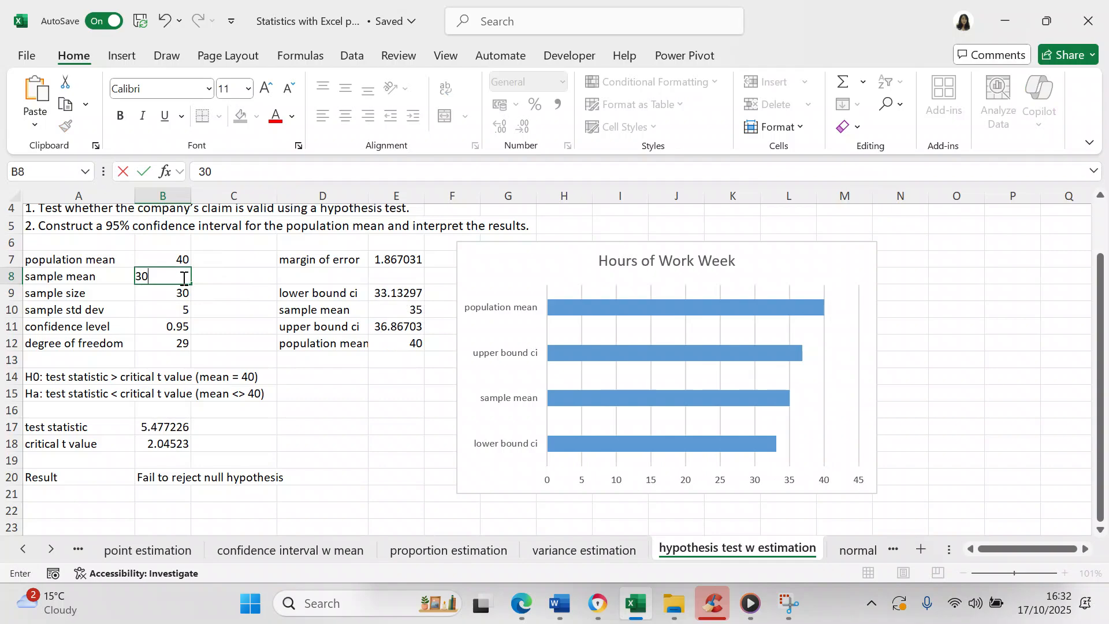
pyautogui.click(183, 278)
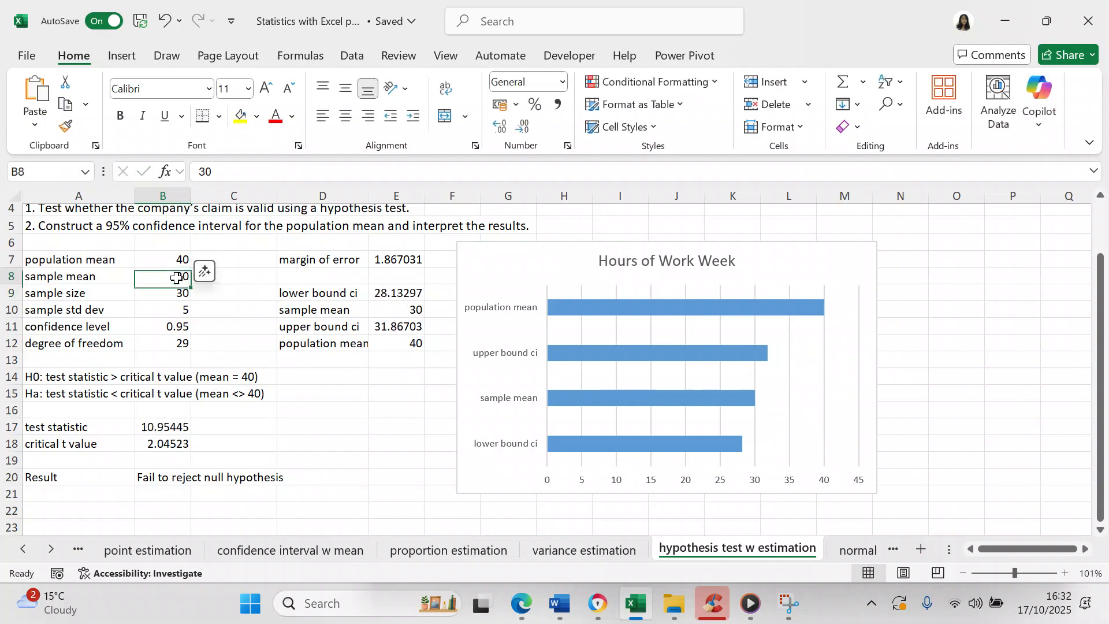
pyautogui.write('40')
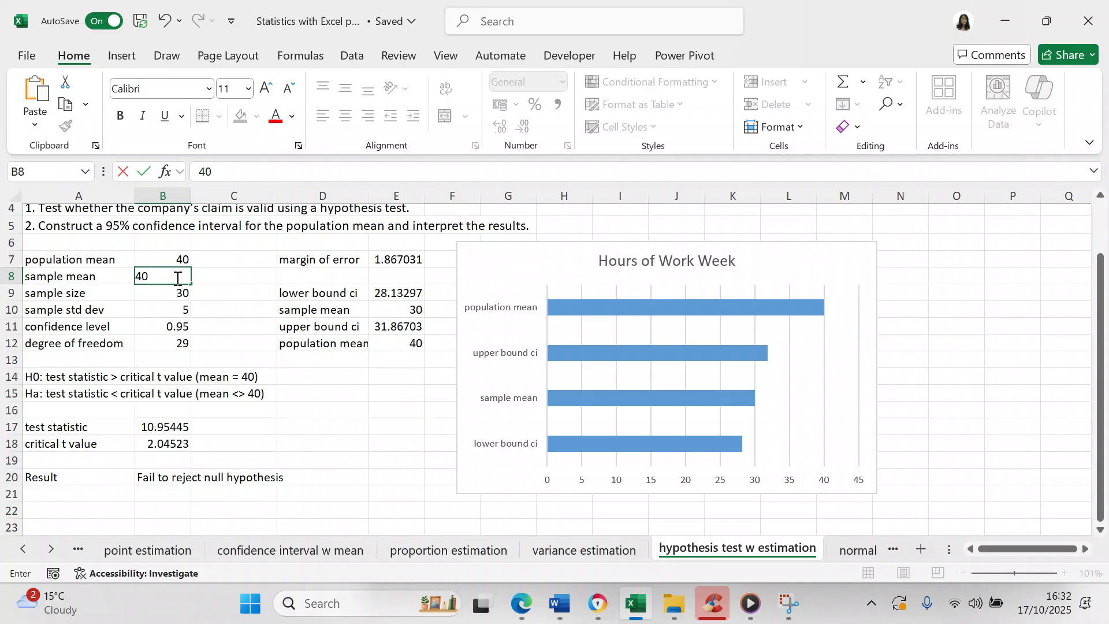
pyautogui.press('Return')
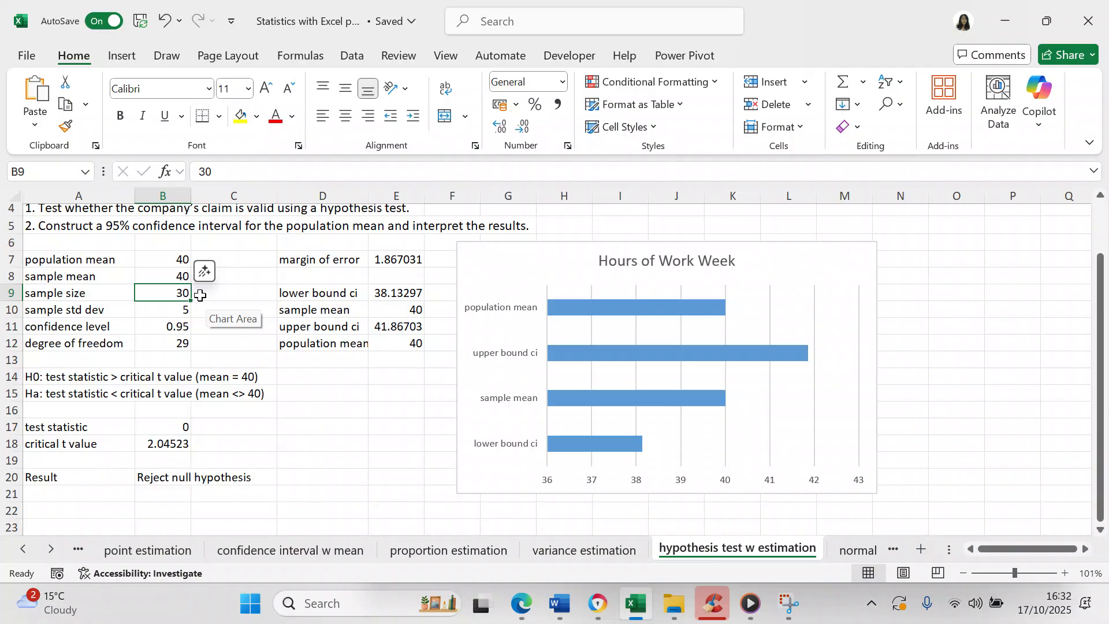
# Step: Try sample means of 41, 42 and 43 in B8 to test values above the population mean
pyautogui.click(174, 275)
pyautogui.write('41')
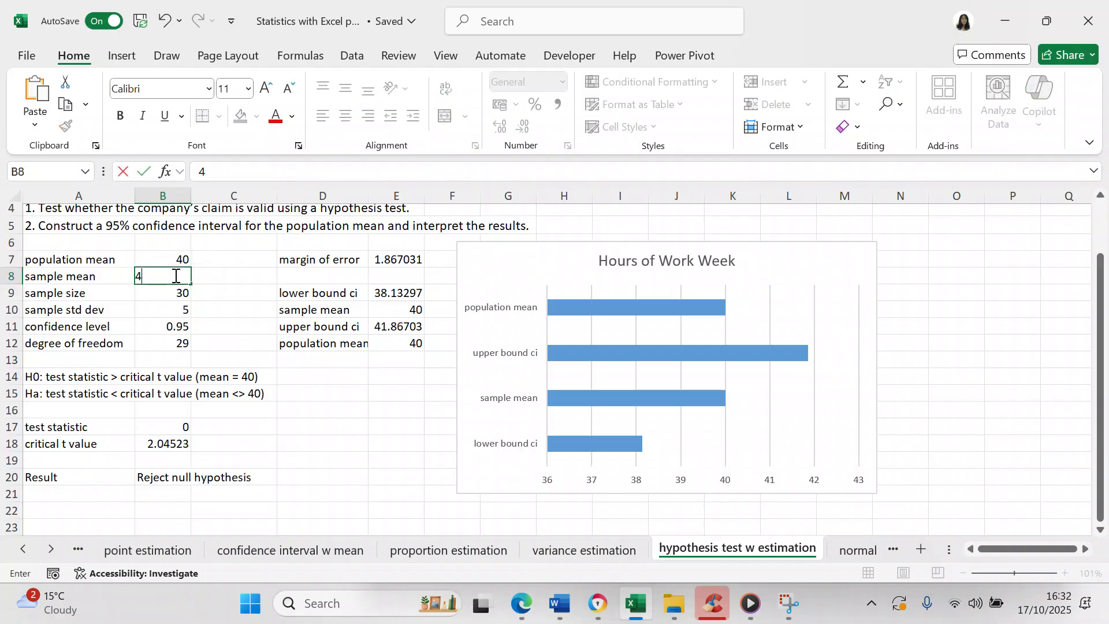
pyautogui.press('Return')
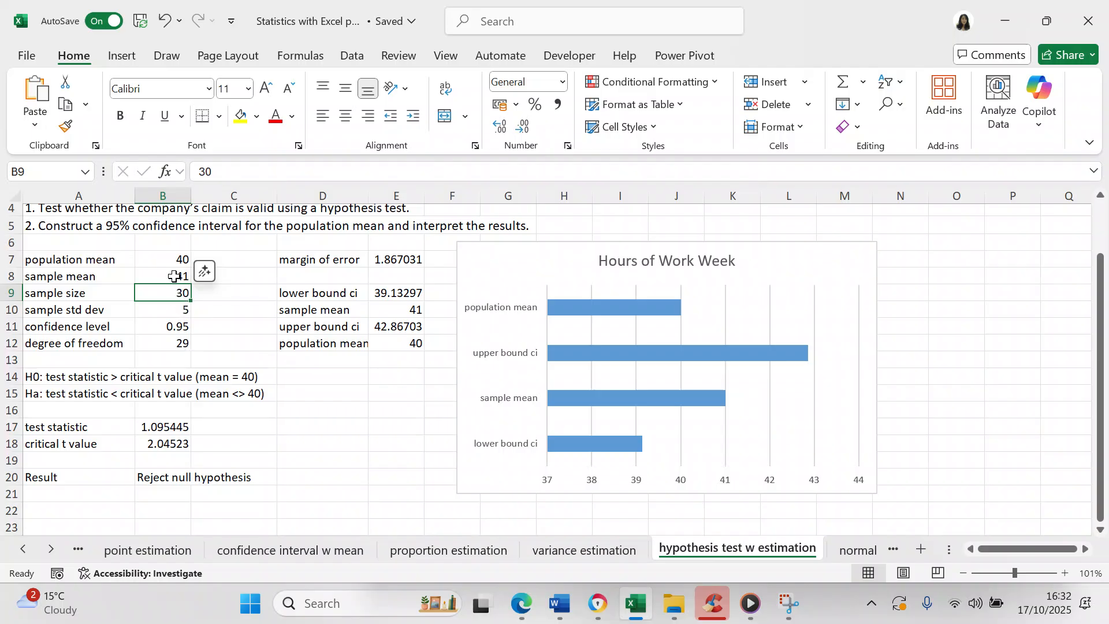
pyautogui.click(174, 276)
pyautogui.write('42')
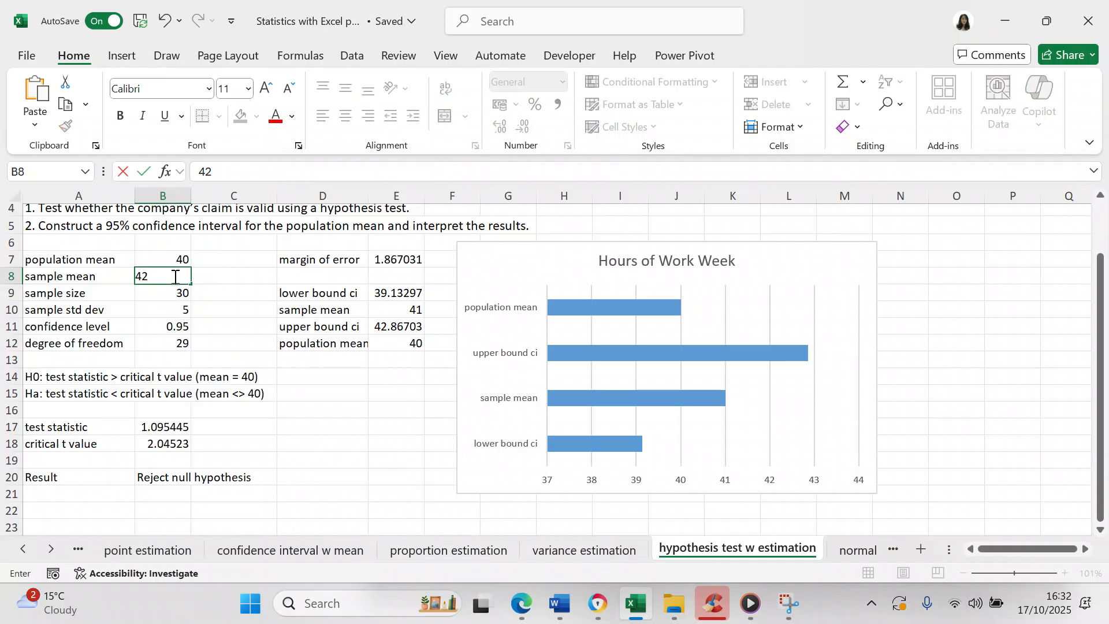
pyautogui.press('Return')
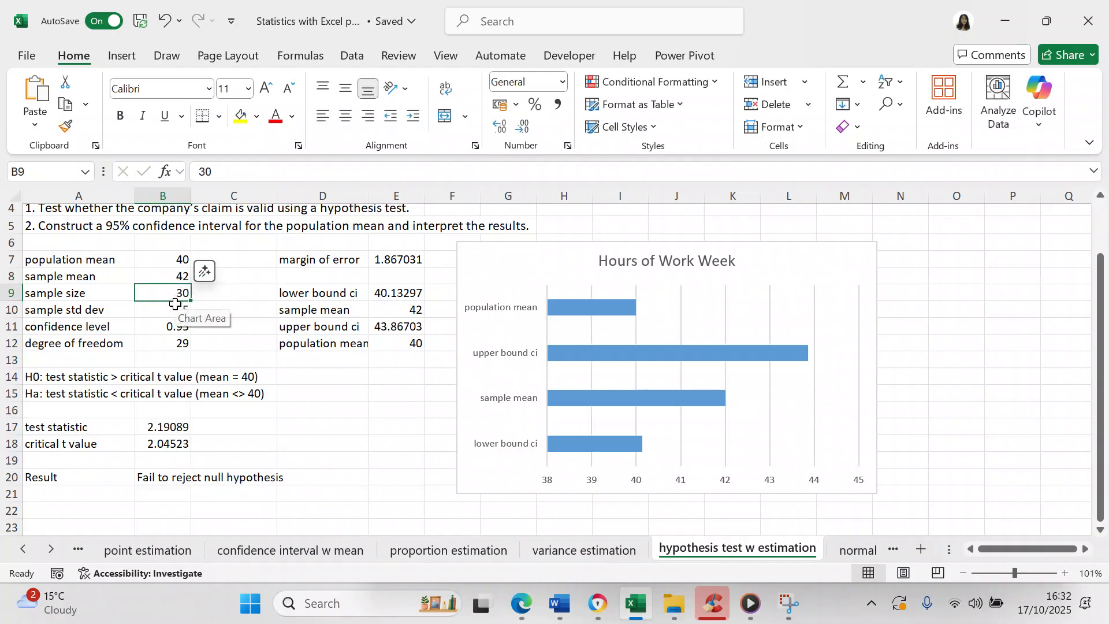
pyautogui.click(170, 276)
pyautogui.write('42')
pyautogui.press('BackSpace')
pyautogui.write('3')
pyautogui.press('Return')
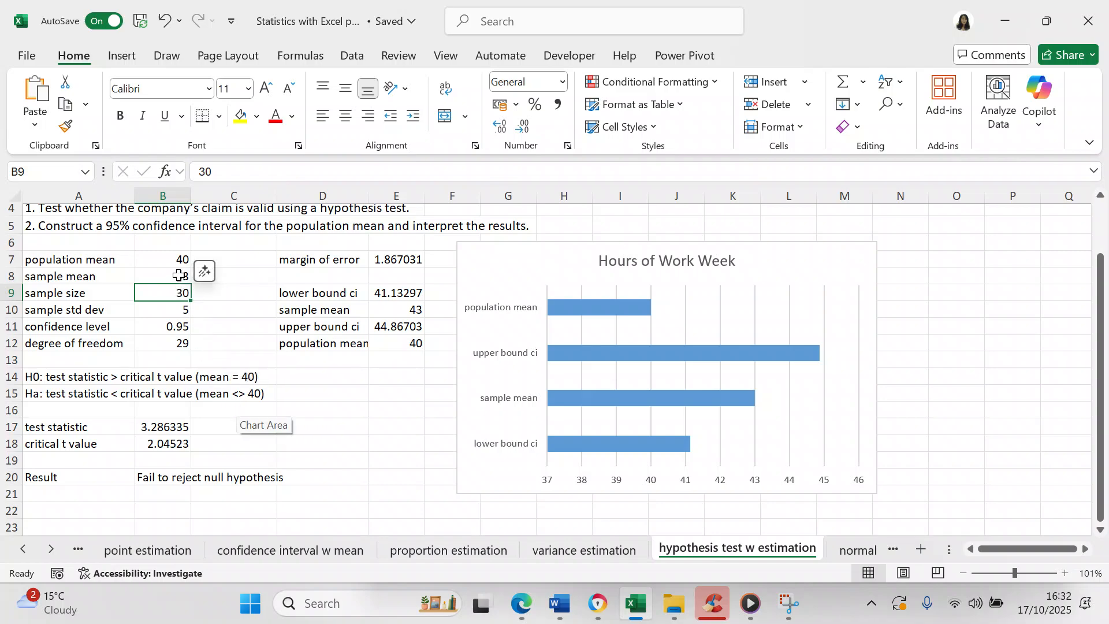
pyautogui.write('40')
pyautogui.press('Return')
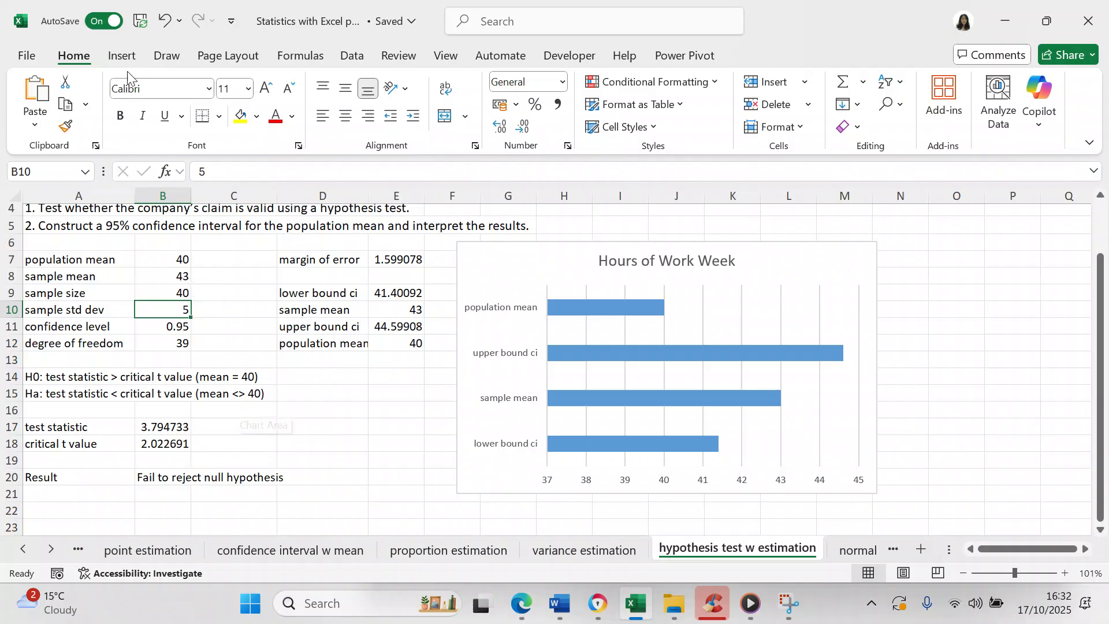
pyautogui.click(161, 21)
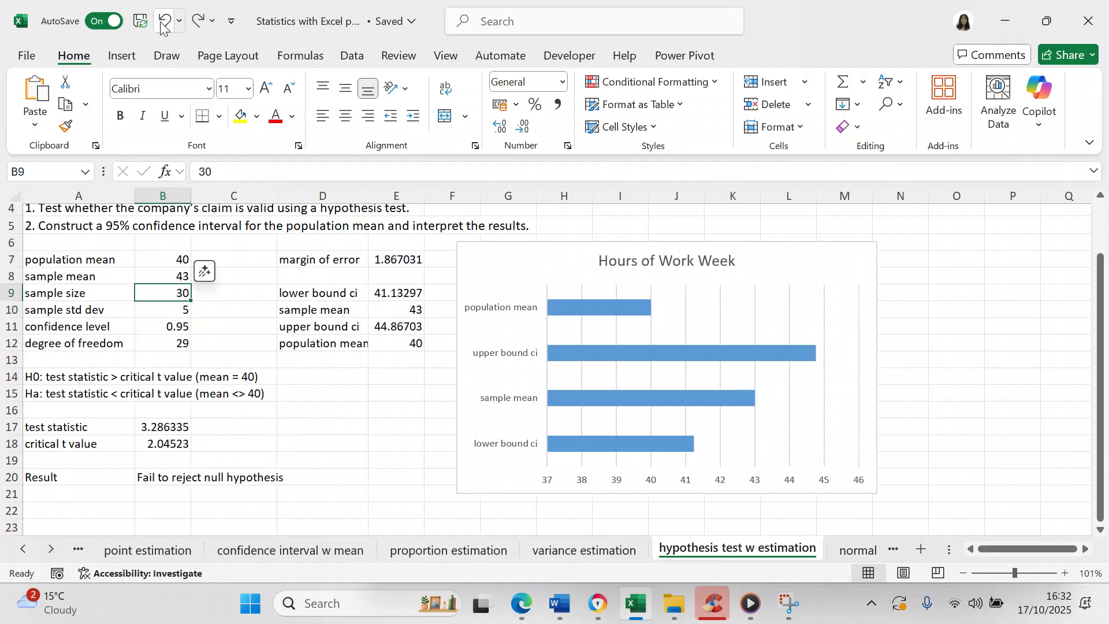
# Step: Set the sample mean in B8 to 40 to match the population mean
pyautogui.click(179, 278)
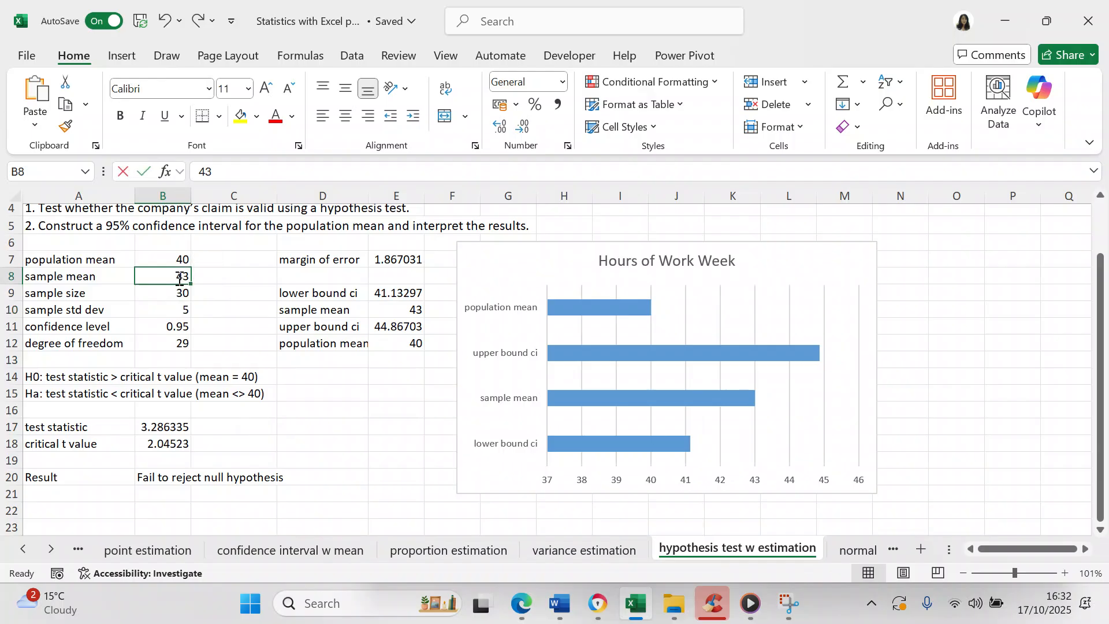
pyautogui.write('40')
pyautogui.press('Return')
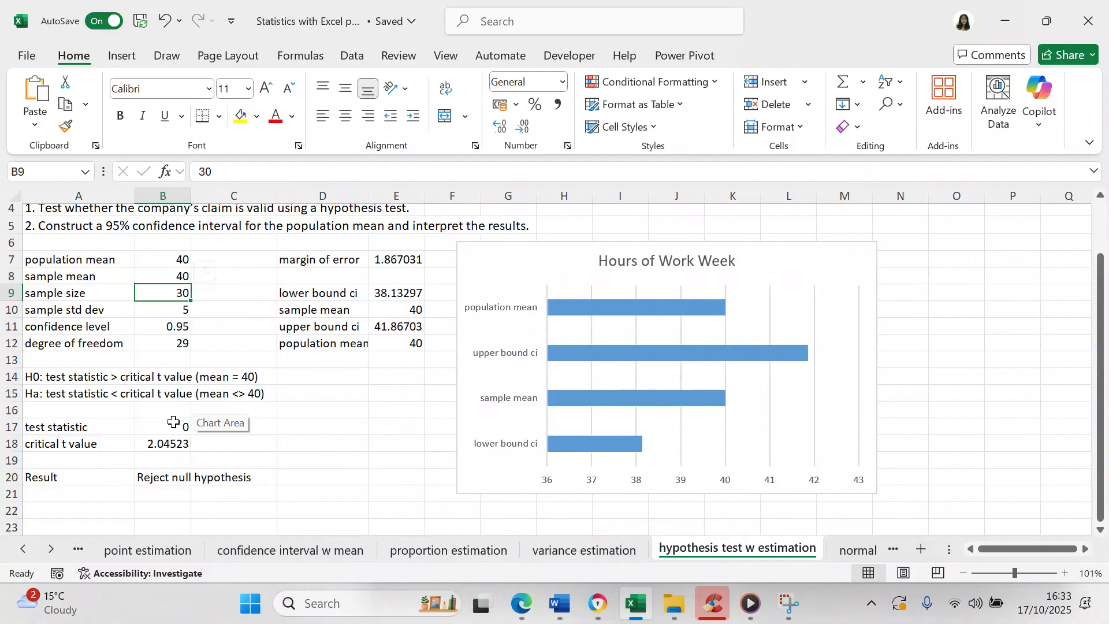
# Step: Remove "(mean = 40)" from the H0 statement in A14 so it ends at "critical t value"
pyautogui.click(64, 373)
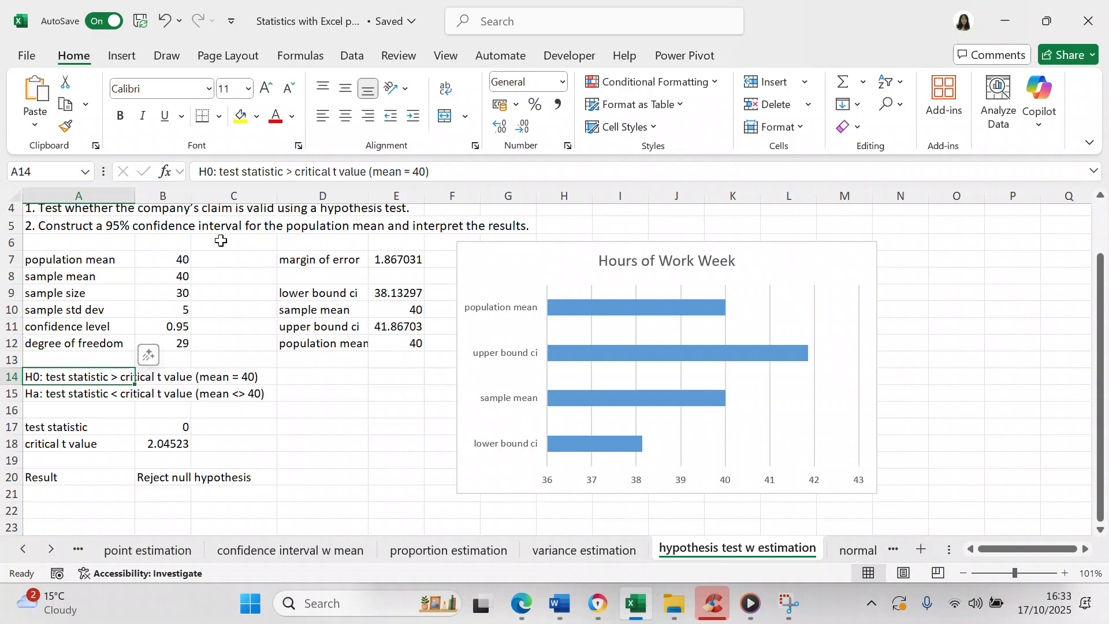
pyautogui.click(442, 172)
pyautogui.press('BackSpace')
pyautogui.press('BackSpace')
pyautogui.press('BackSpace')
pyautogui.press('BackSpace')
pyautogui.press('BackSpace')
pyautogui.press('BackSpace')
pyautogui.press('BackSpace')
pyautogui.press('BackSpace')
pyautogui.press('BackSpace')
pyautogui.press('BackSpace')
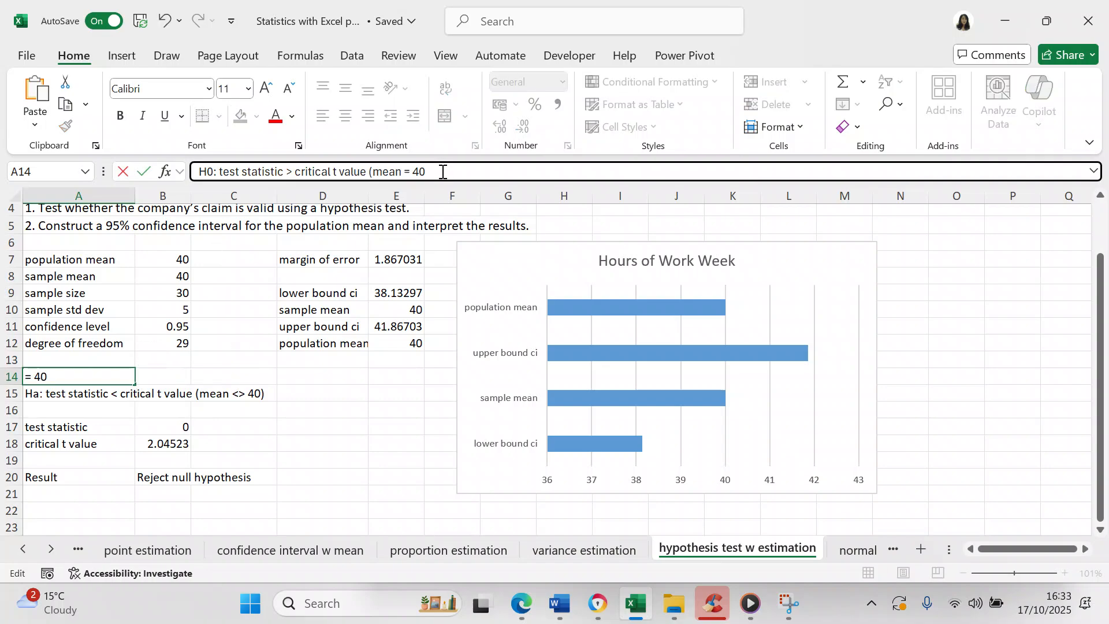
pyautogui.press('BackSpace')
pyautogui.press('BackSpace')
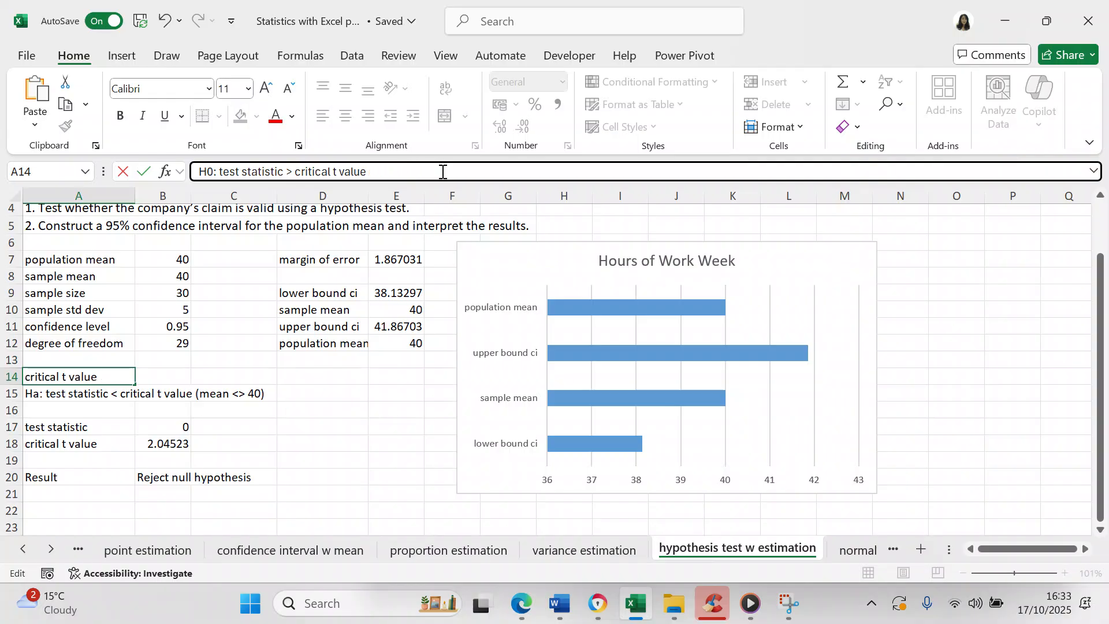
# Step: Remove "(mean <> 40)" from the Ha statement in A15 so it ends at "critical t value"
pyautogui.click(66, 394)
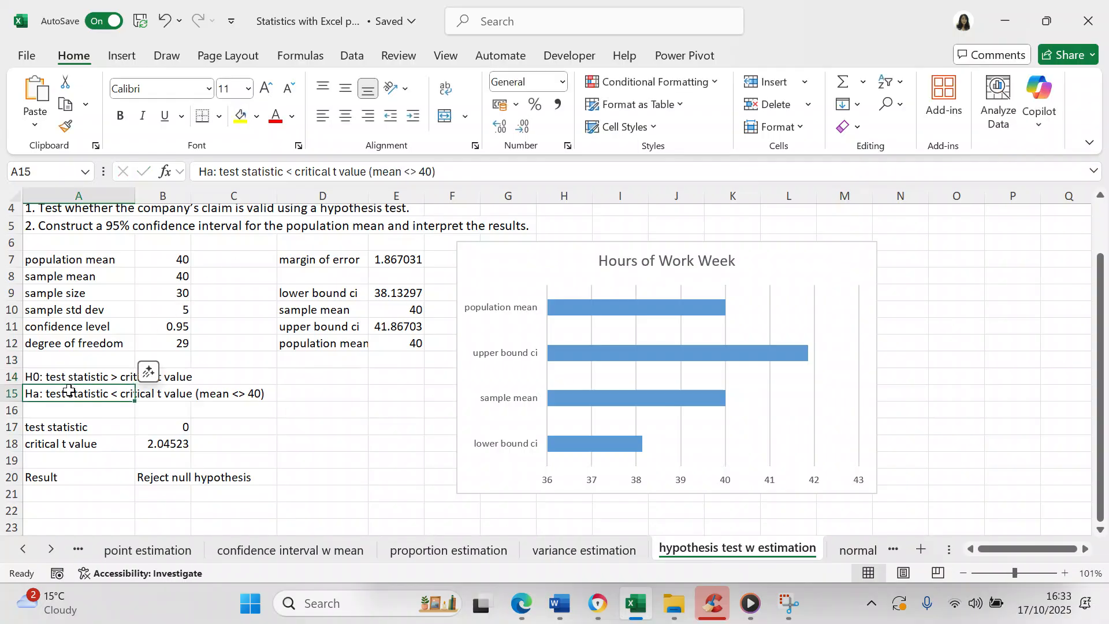
pyautogui.click(445, 171)
pyautogui.press('BackSpace')
pyautogui.press('BackSpace')
pyautogui.press('BackSpace')
pyautogui.press('BackSpace')
pyautogui.press('BackSpace')
pyautogui.press('BackSpace')
pyautogui.press('BackSpace')
pyautogui.press('BackSpace')
pyautogui.press('BackSpace')
pyautogui.press('BackSpace')
pyautogui.press('BackSpace')
pyautogui.press('BackSpace')
pyautogui.press('BackSpace')
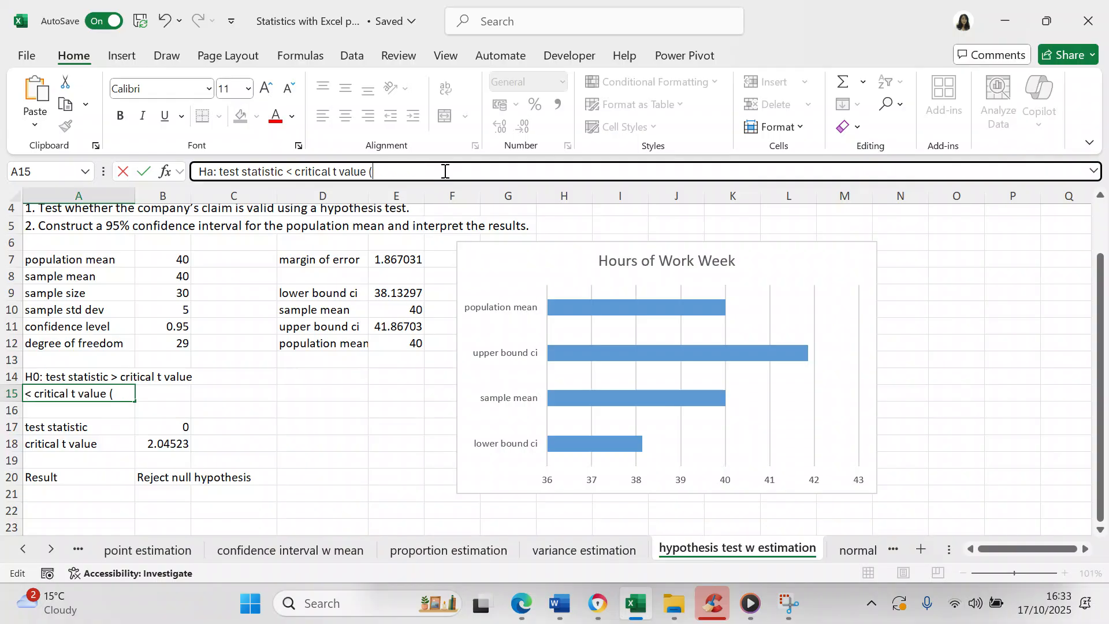
pyautogui.press('Return')
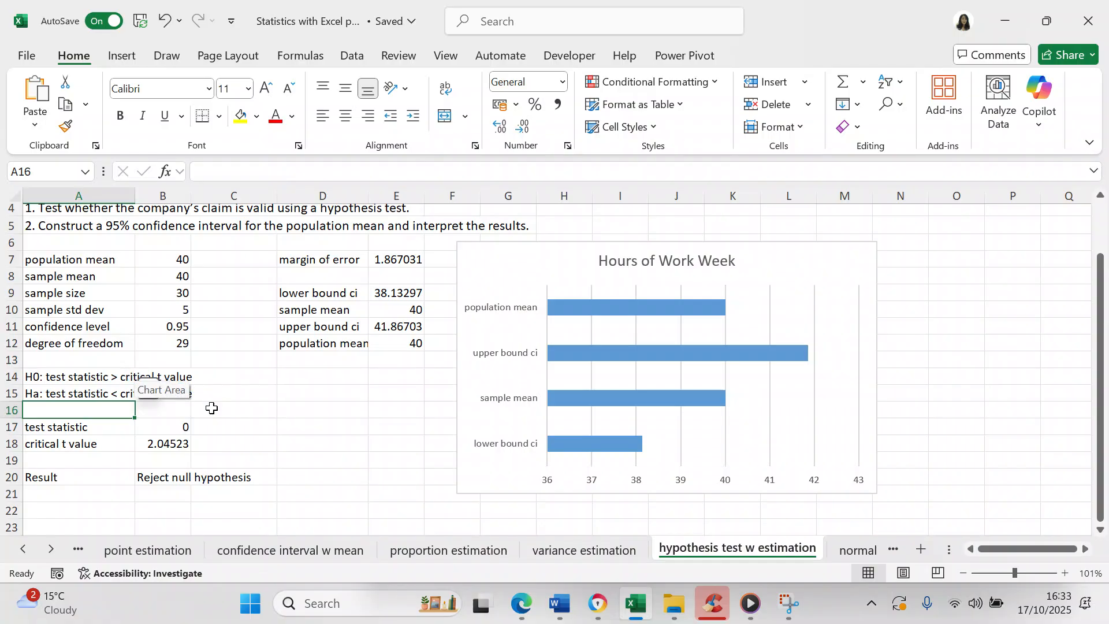
pyautogui.click(211, 408)
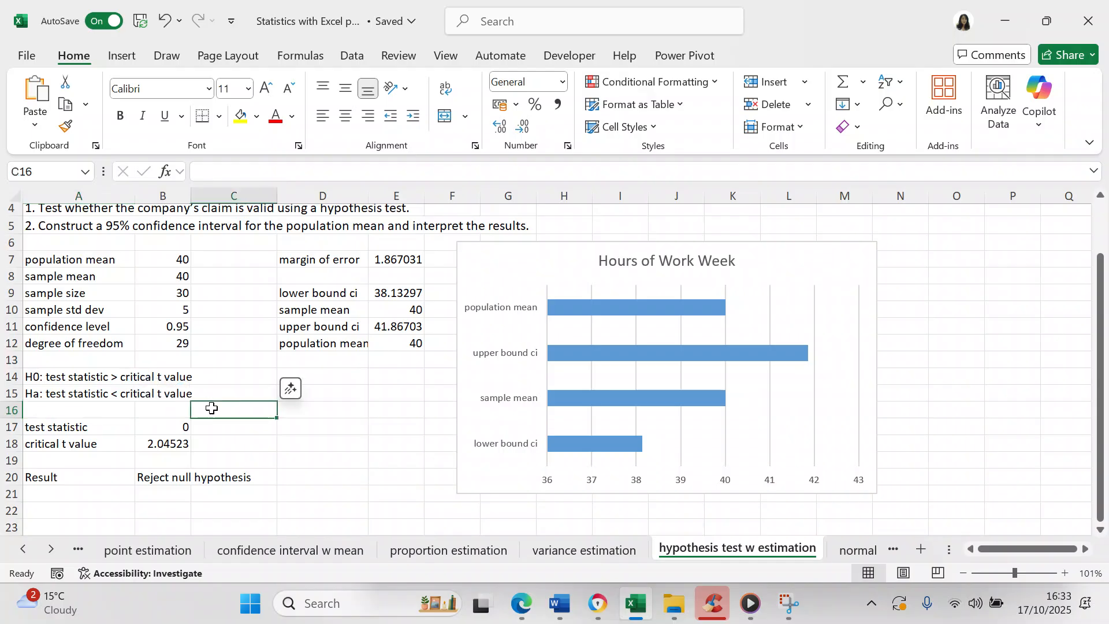
pyautogui.click(287, 431)
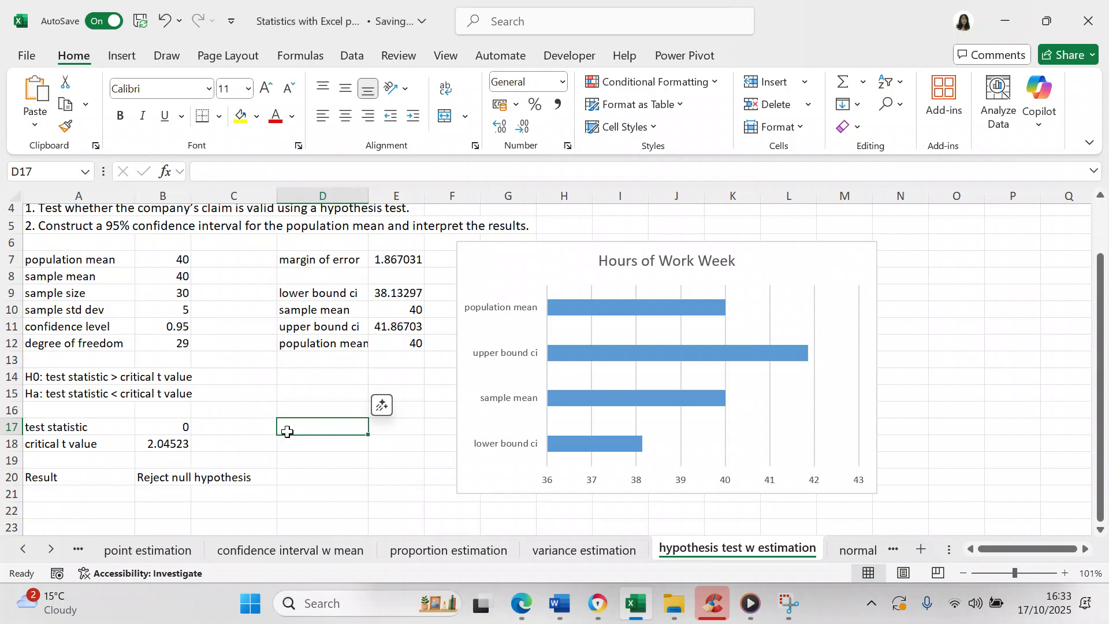
# Step: Set the sample mean in B8 to 38 and check the absolute test statistic formula in B17
pyautogui.click(163, 272)
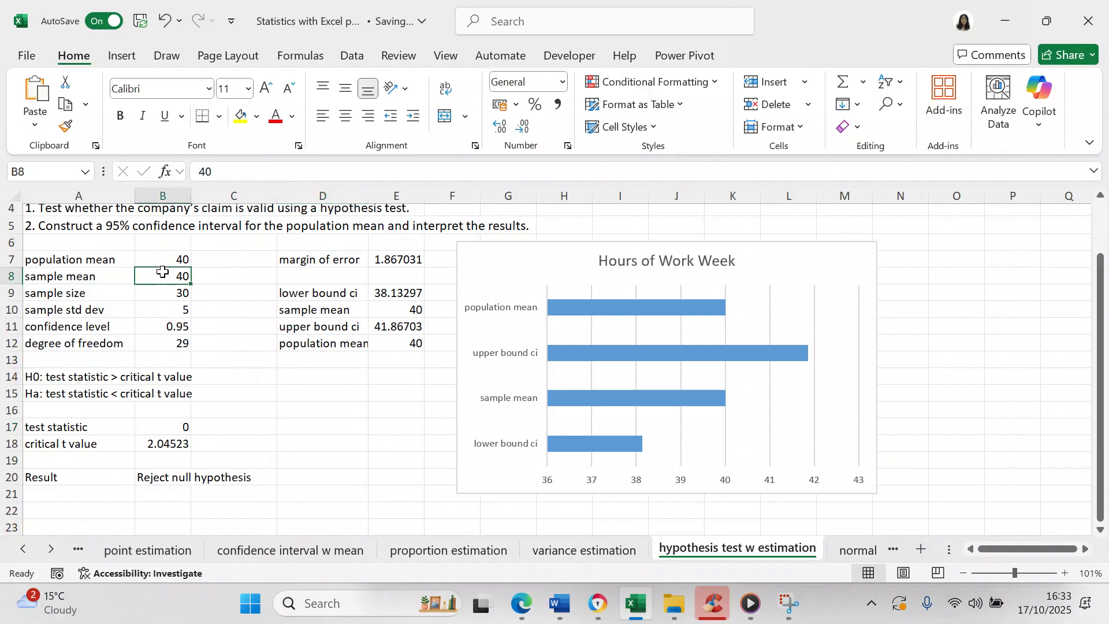
pyautogui.write('8')
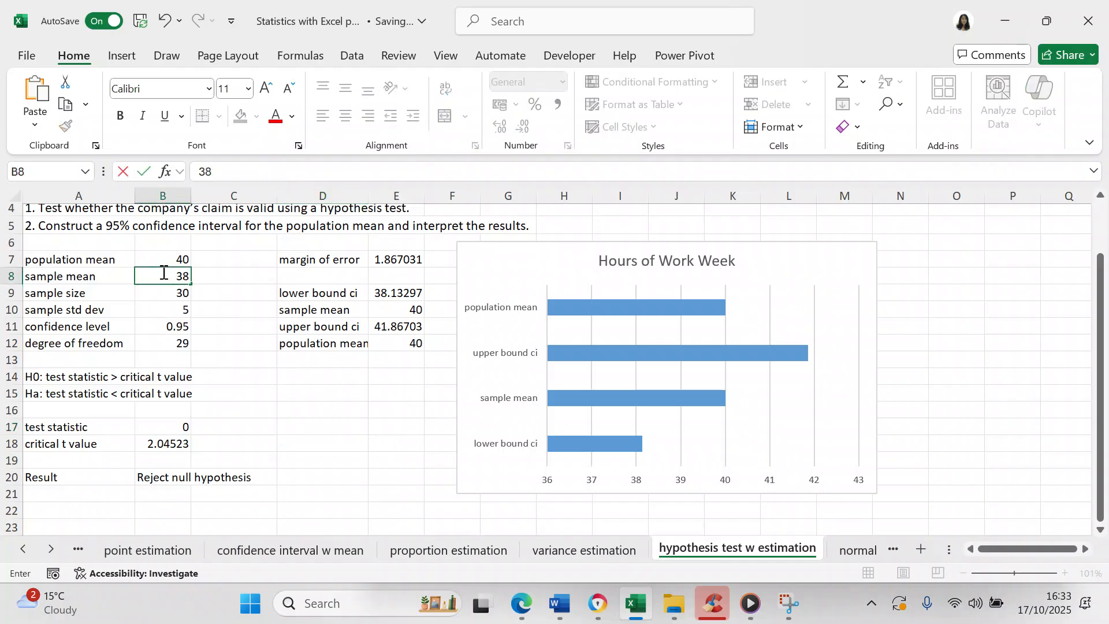
pyautogui.press('Return')
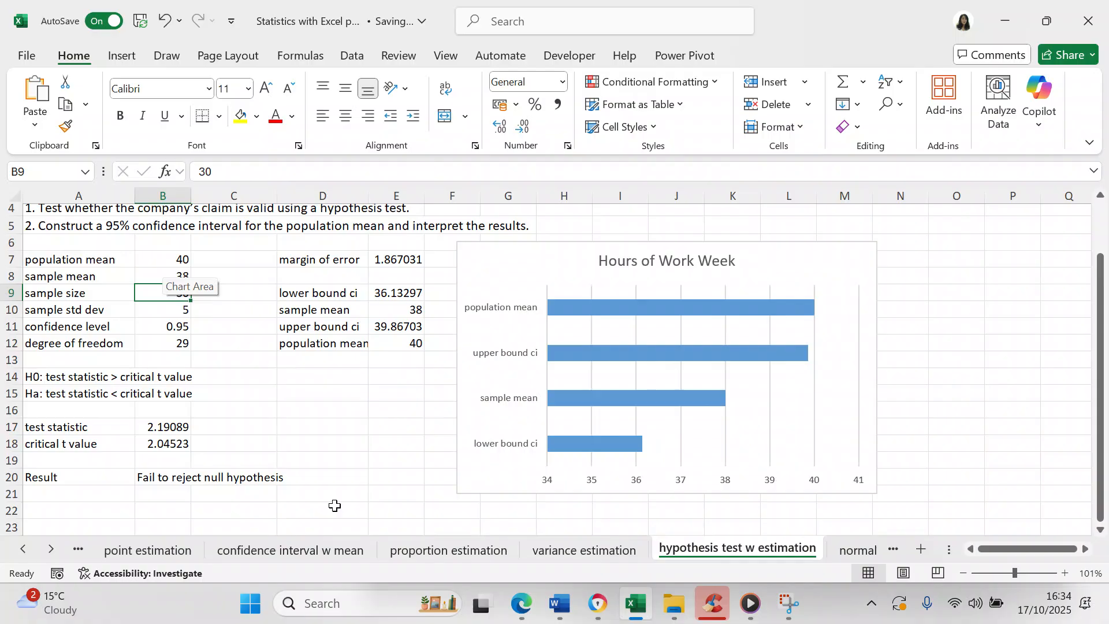
pyautogui.click(187, 427)
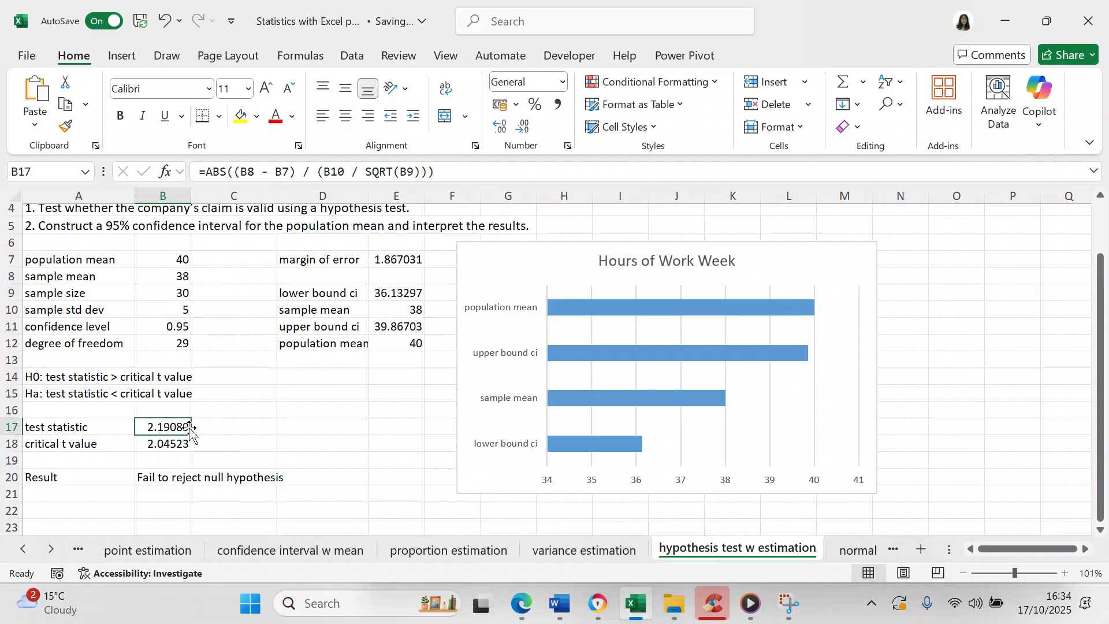
pyautogui.click(222, 441)
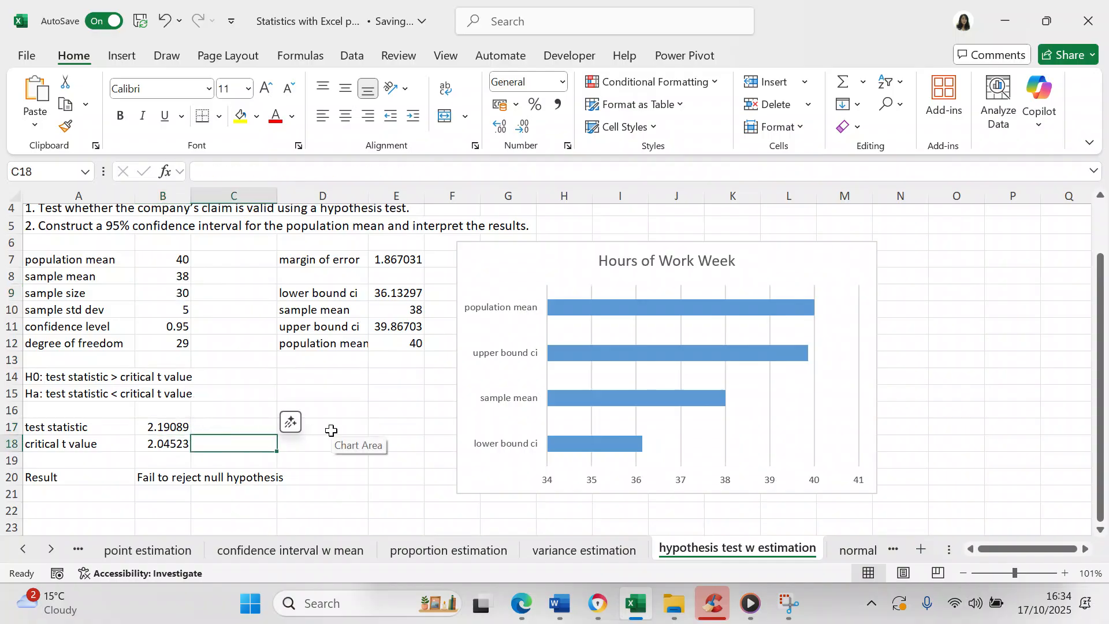